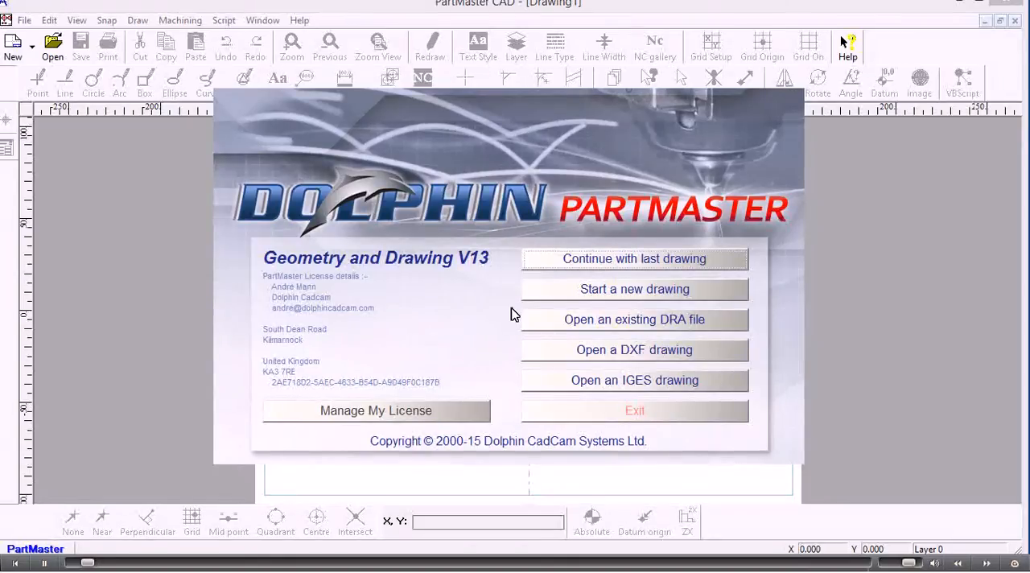
Step: Start a new drawing and specify a custom datum on the horizontal centreline, about 56 mm right of the page centre
left_click(606, 293)
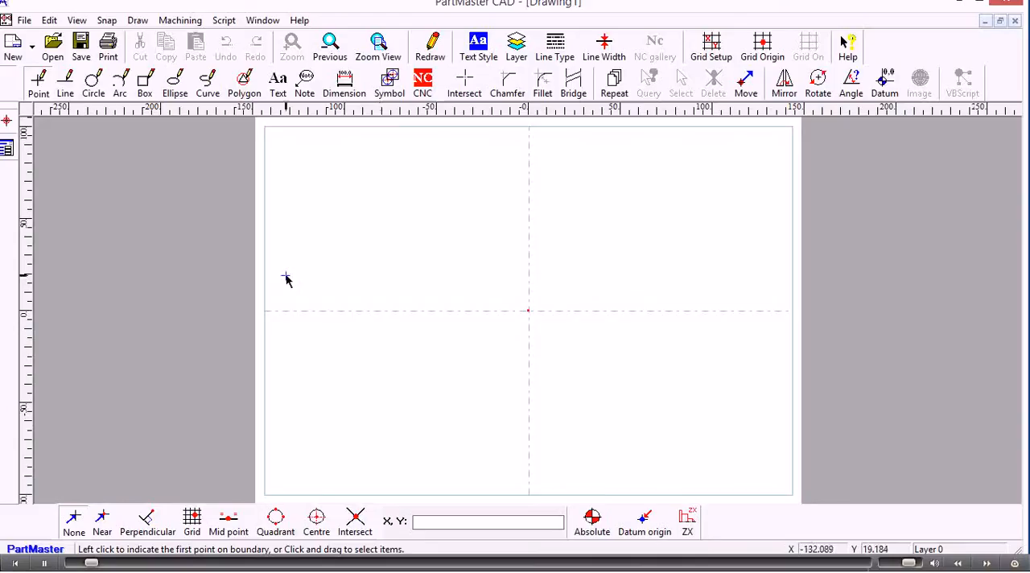
left_click(885, 84)
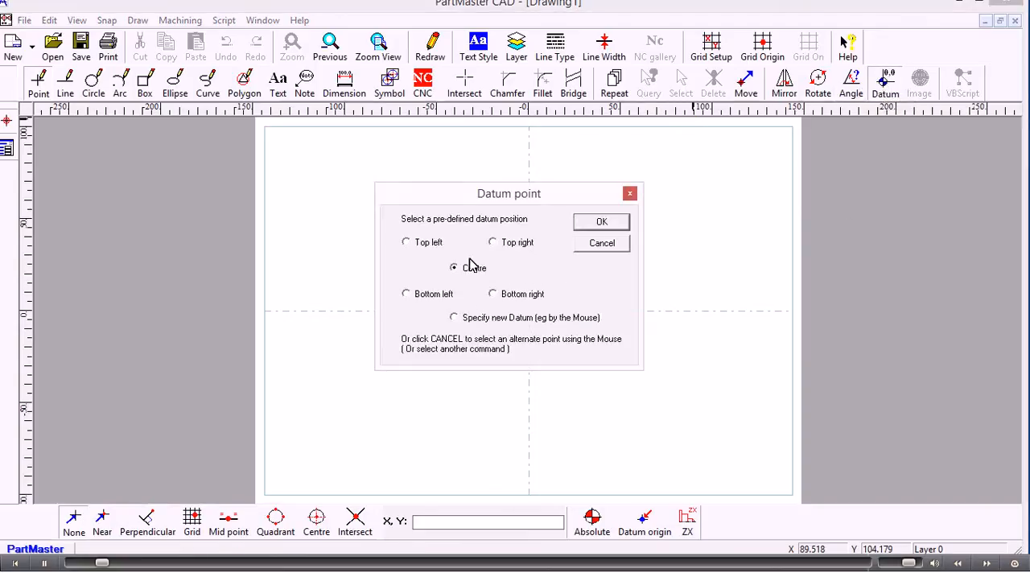
left_click(456, 318)
left_click(587, 228)
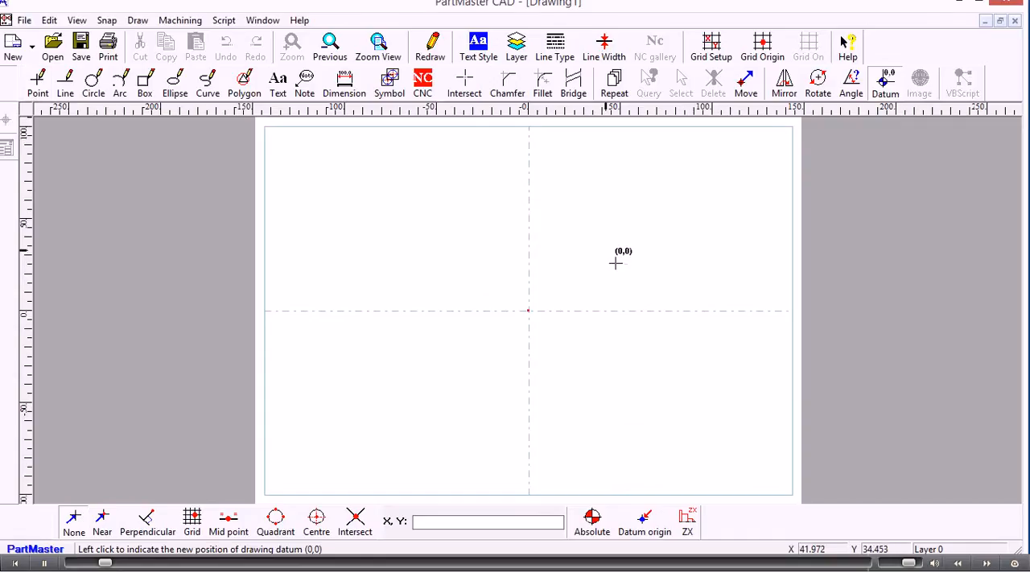
left_click(631, 311)
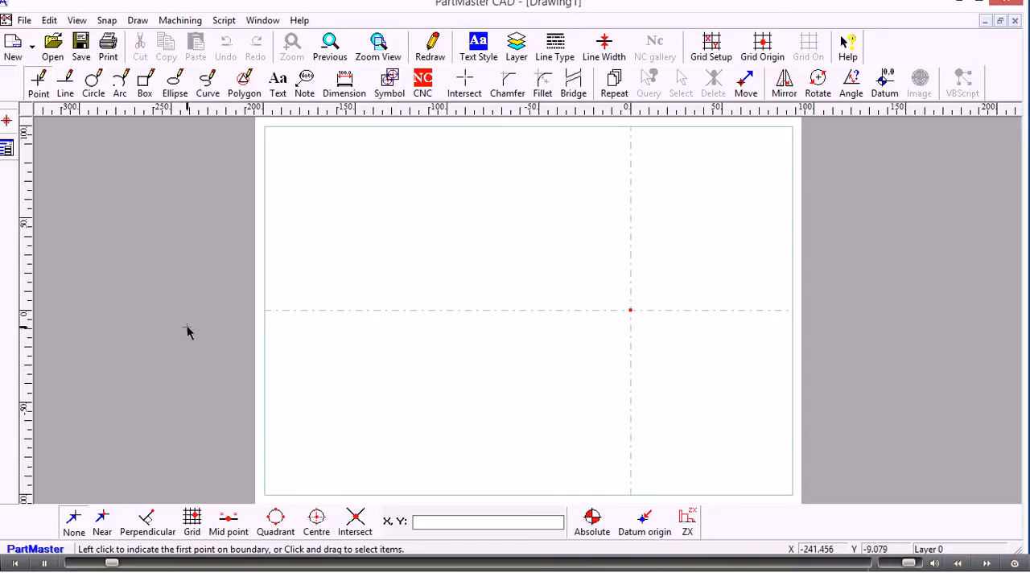
Step: Set the drawing's page setup units to millimetres in the drawing properties
left_click(77, 20)
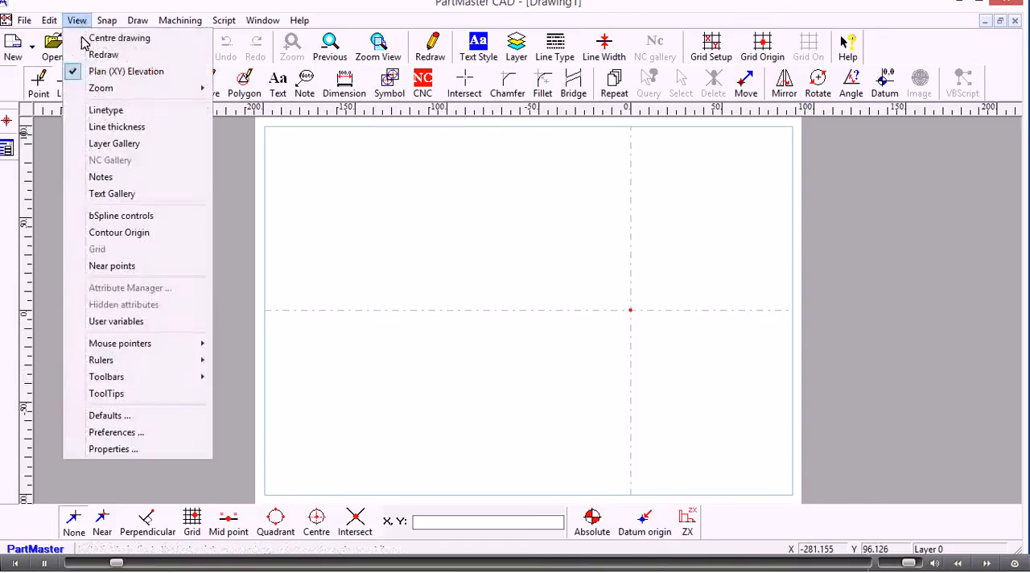
left_click(125, 453)
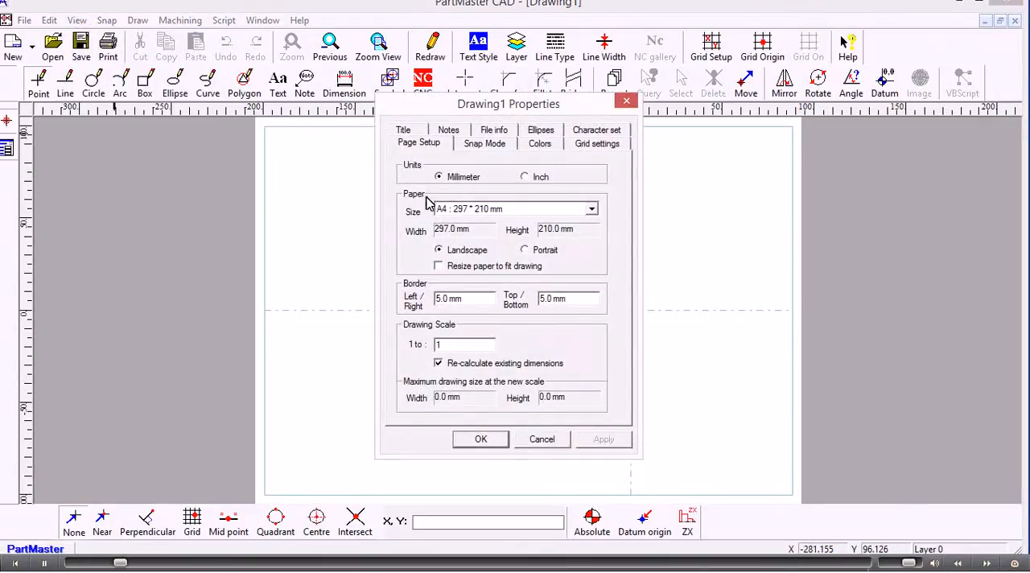
left_click(525, 177)
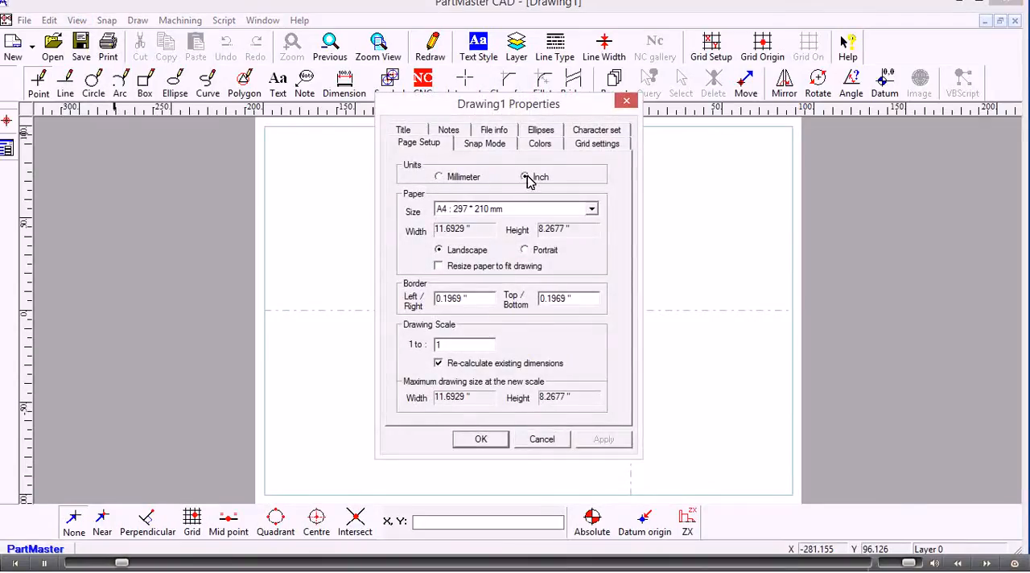
left_click(439, 178)
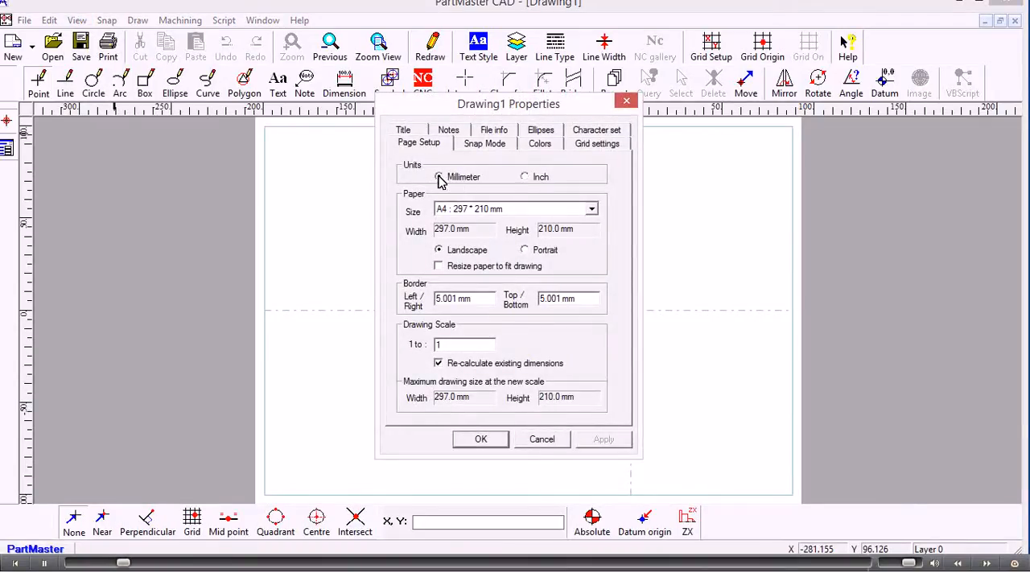
left_click(481, 439)
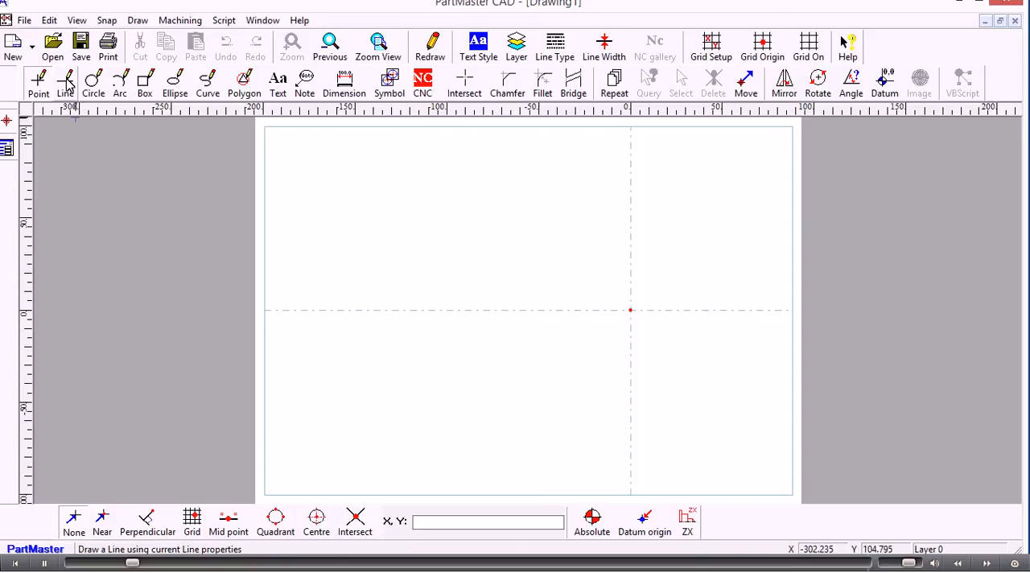
Step: Draw a horizontal line through the datum with the At Angle line tool, snapping to the near point
left_click(67, 85)
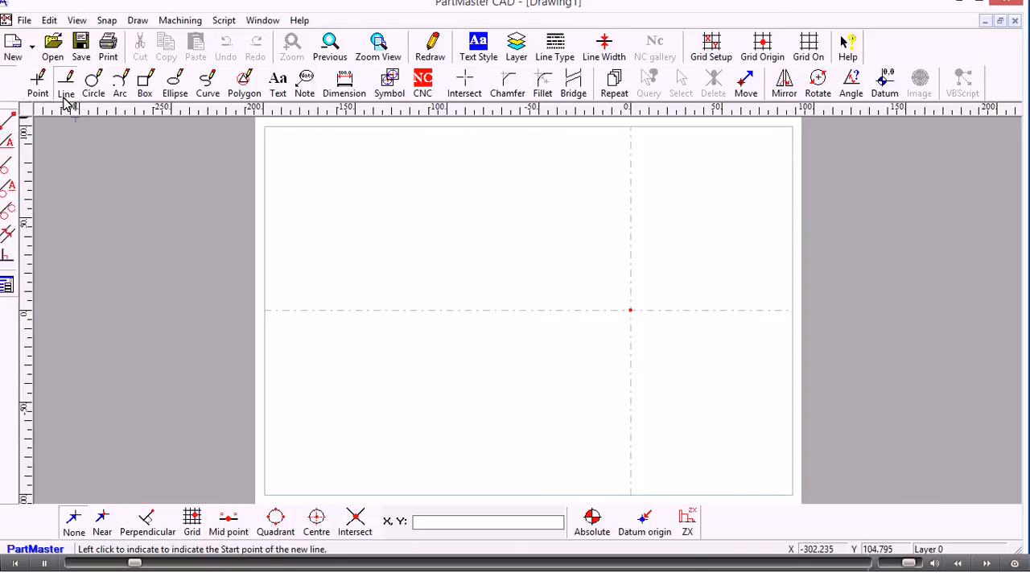
left_click(8, 144)
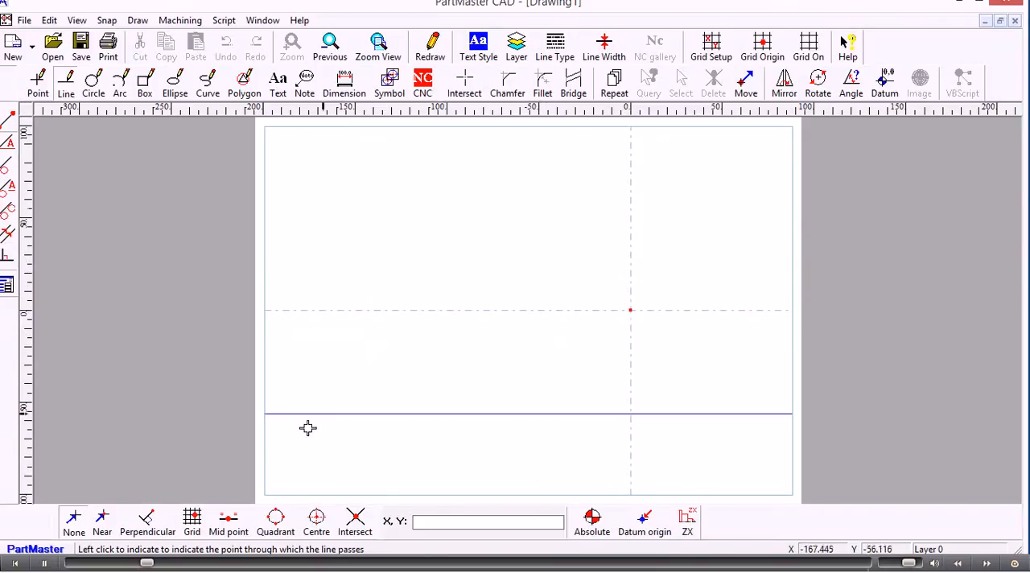
left_click(107, 520)
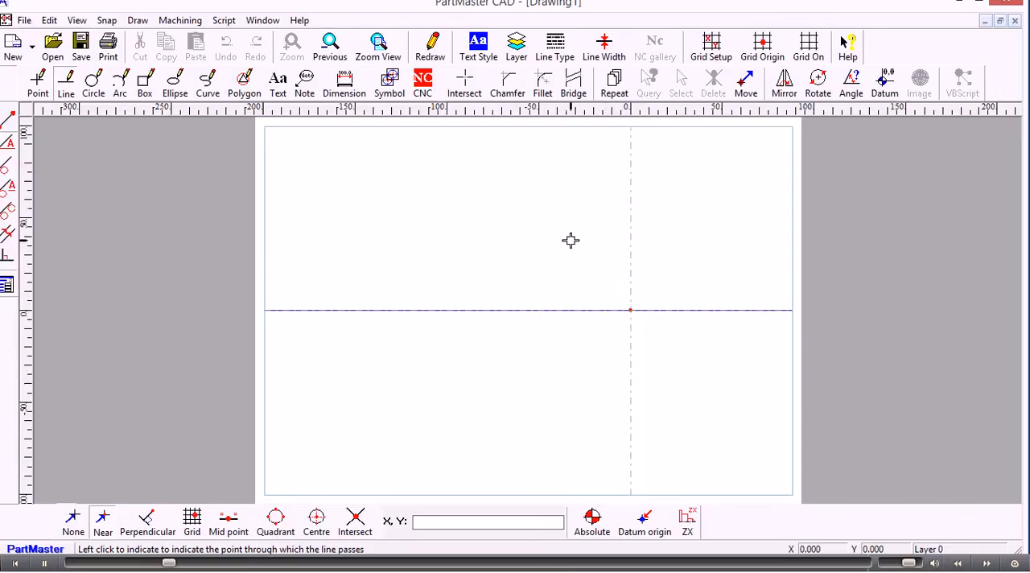
left_click(589, 275)
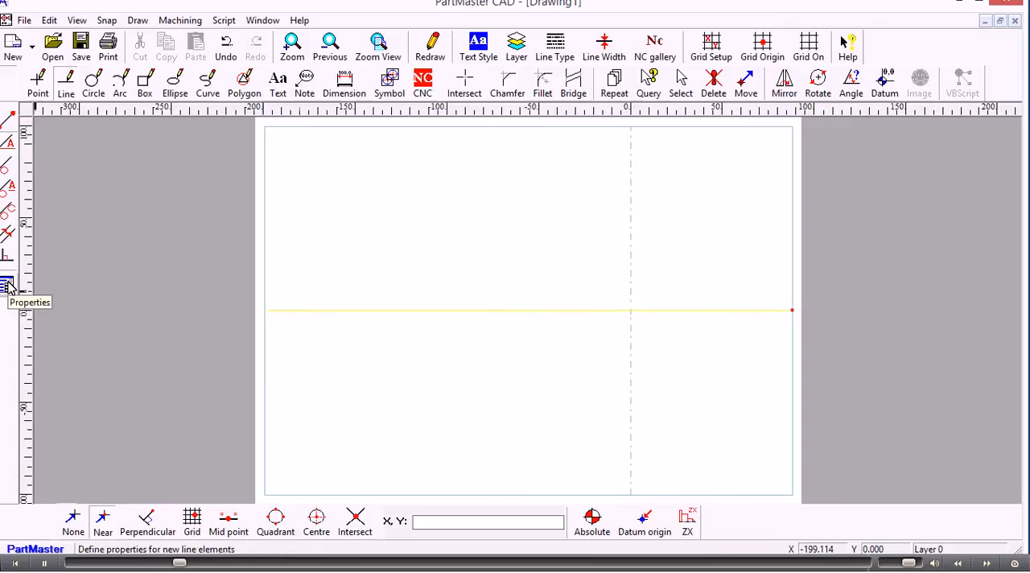
Step: Set the line's orthogonal angle to 90 degrees and place a vertical line through the datum
left_click(8, 285)
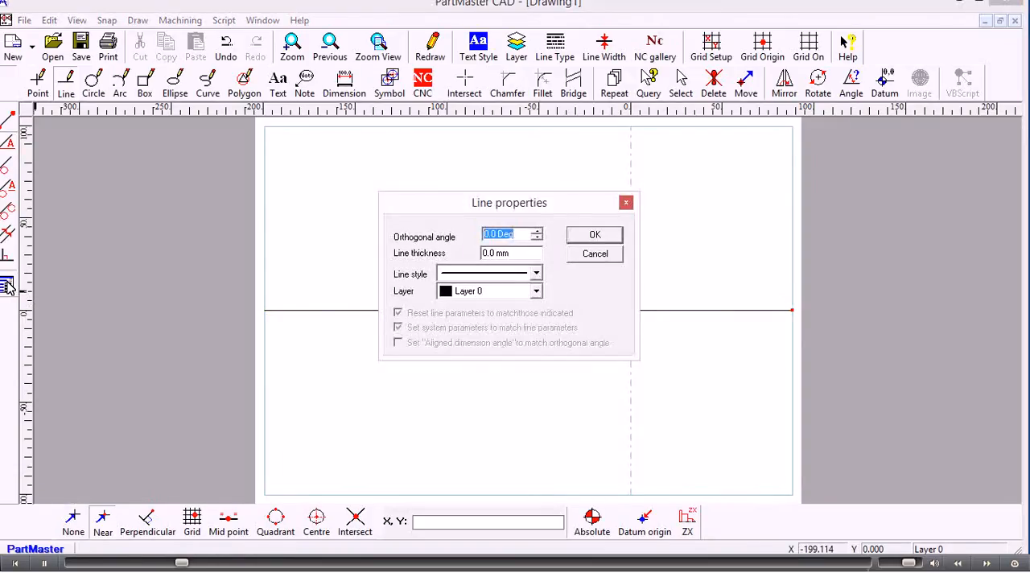
type("90")
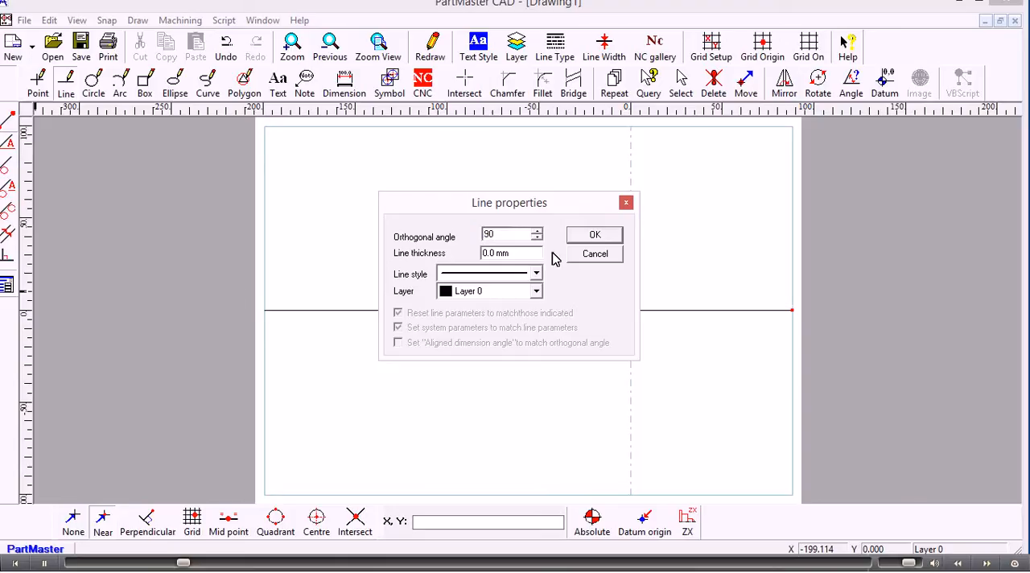
left_click(593, 235)
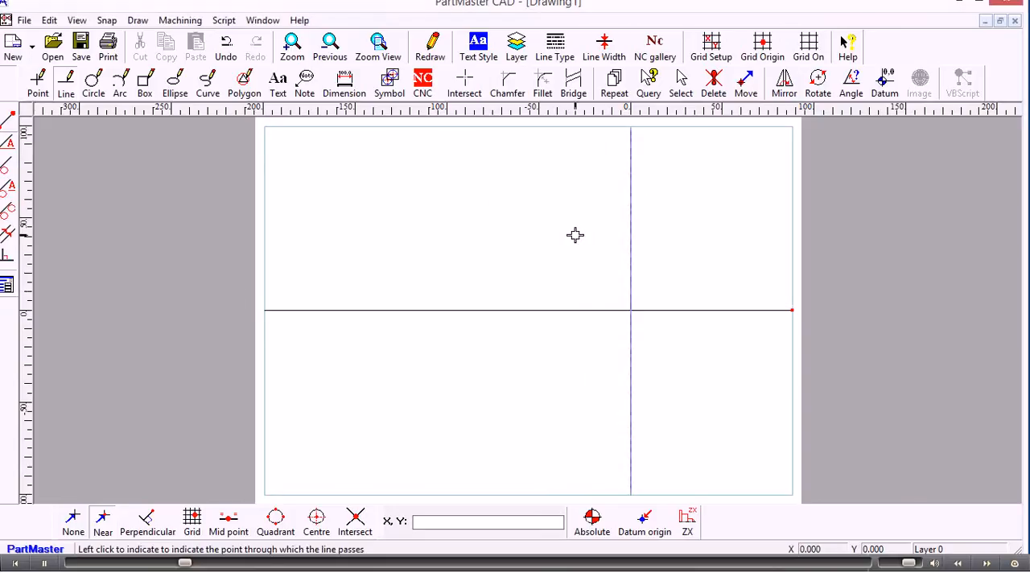
left_click(613, 294)
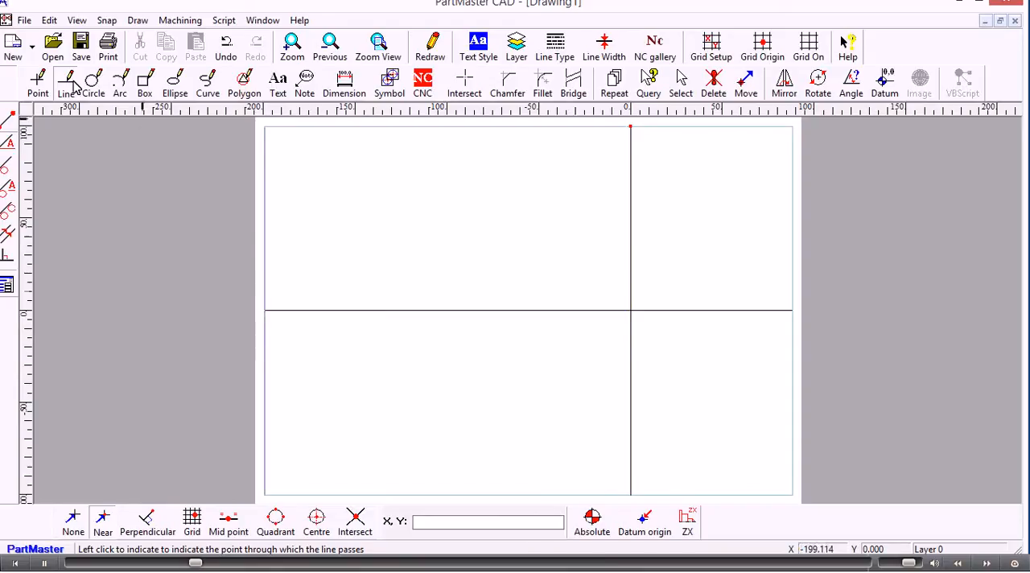
Step: Create three lines parallel to the vertical datum line, offset 25, 65 and 100 mm to its left
left_click(9, 234)
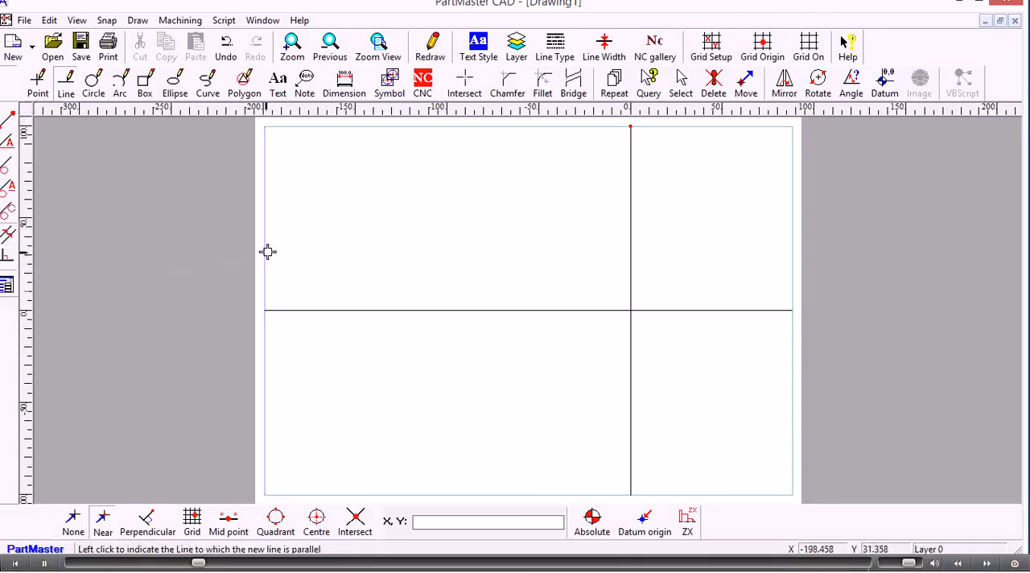
left_click(630, 291)
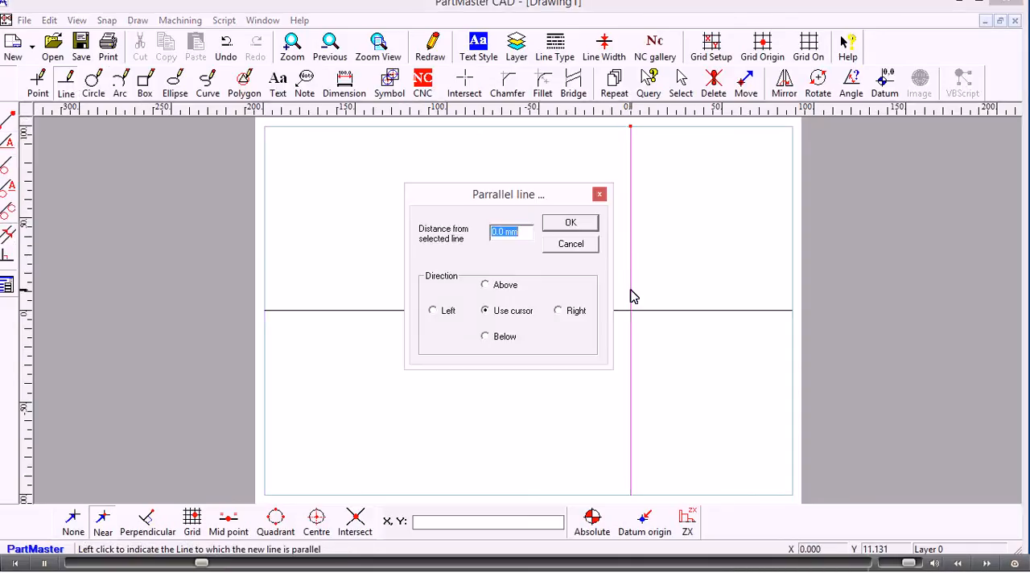
type("25")
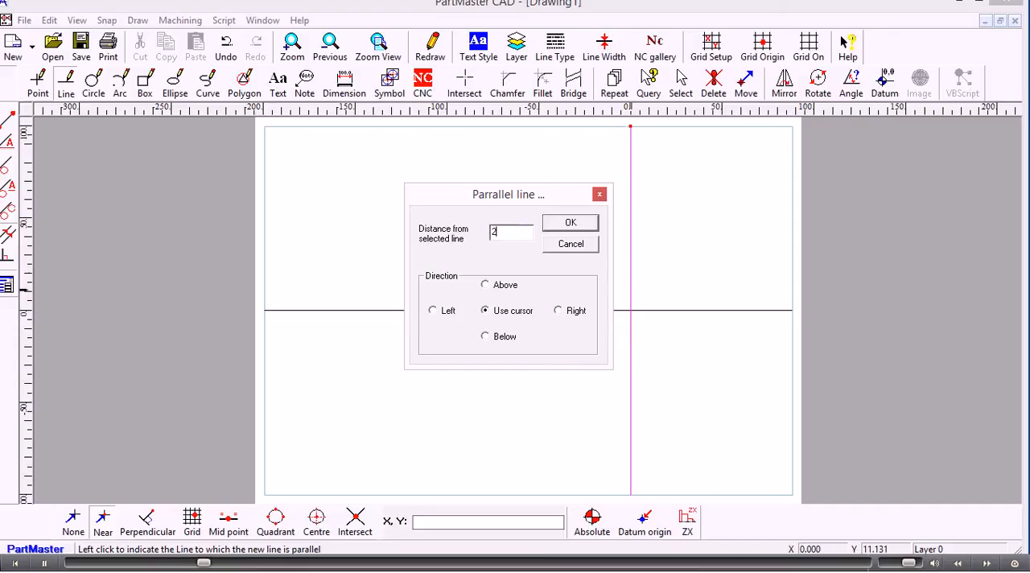
left_click(447, 311)
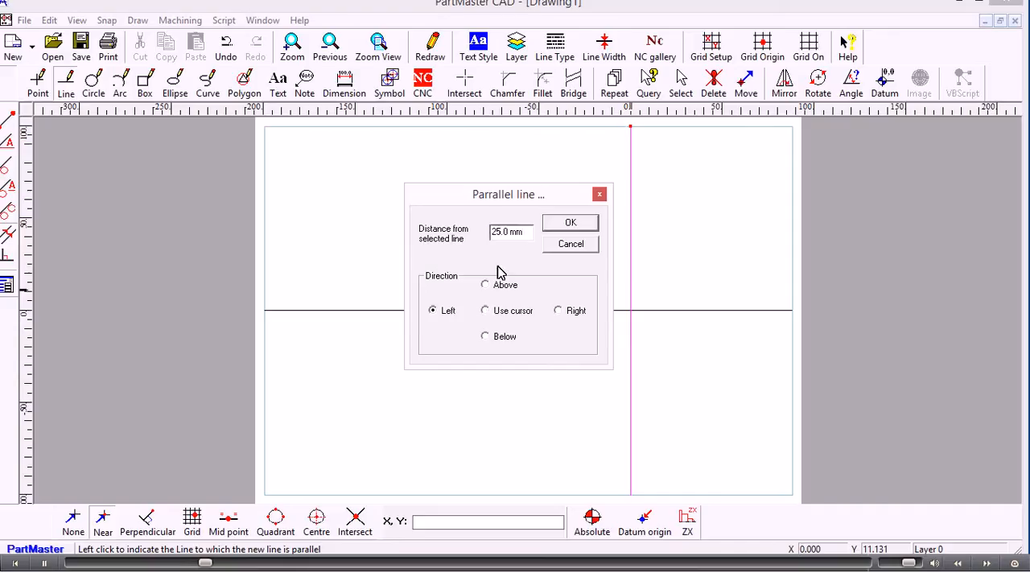
left_click(560, 228)
left_click(631, 276)
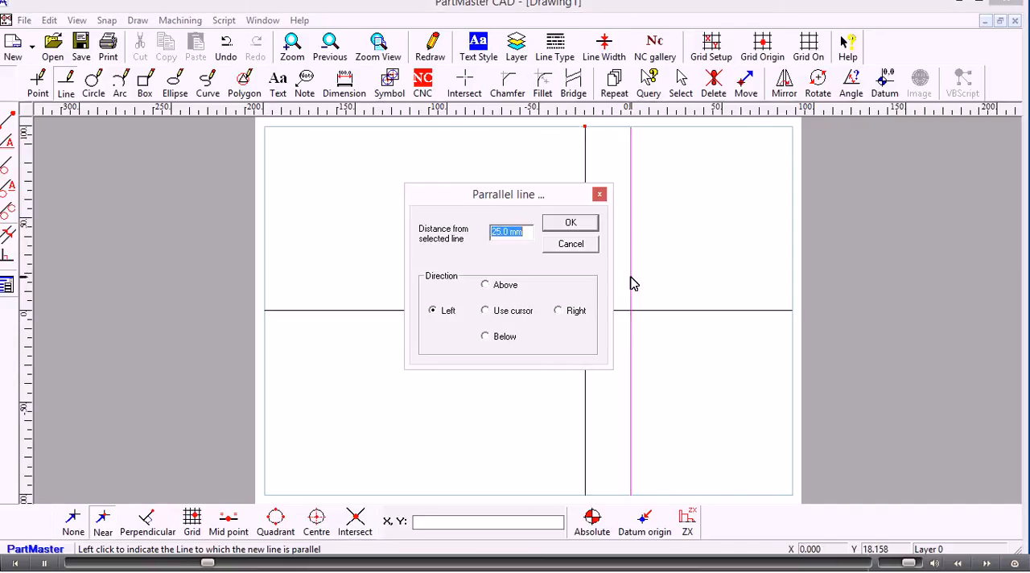
type("65")
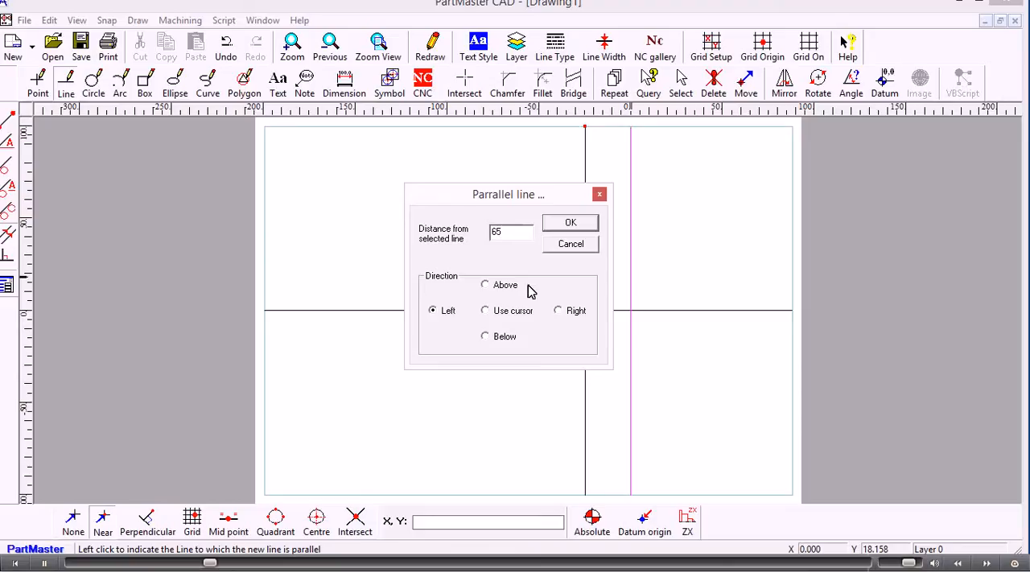
left_click(562, 230)
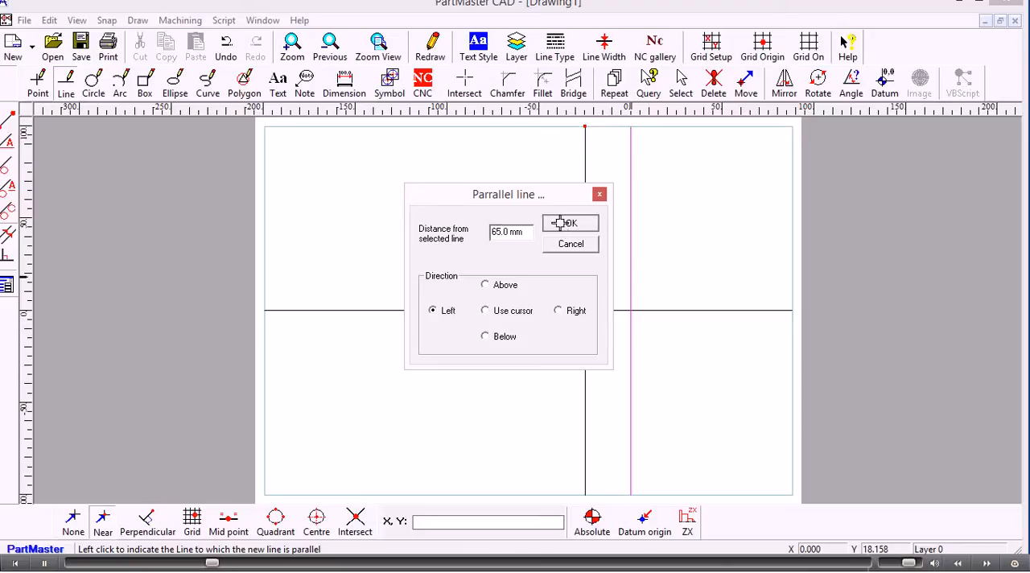
left_click(631, 251)
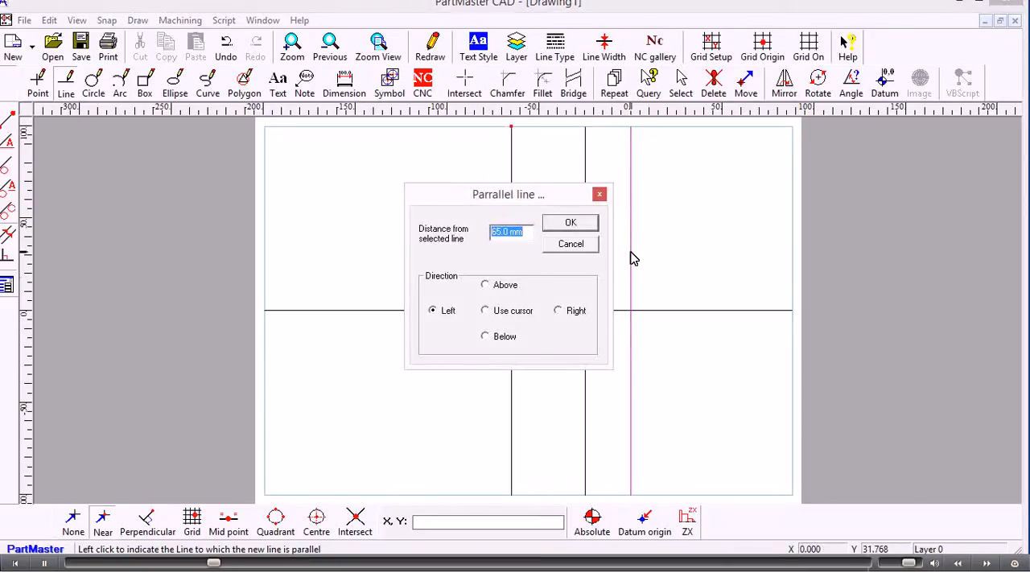
type("100")
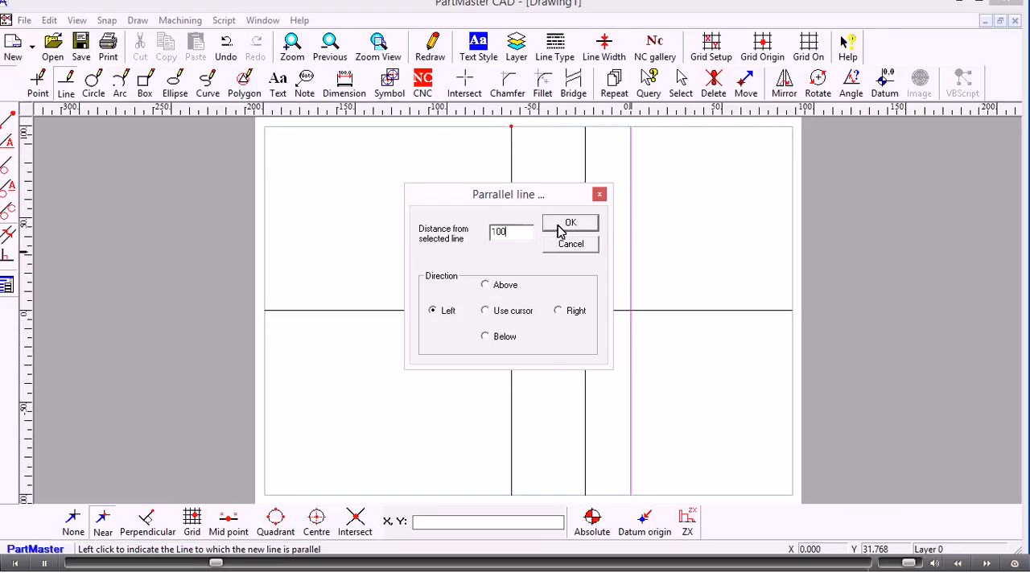
left_click(561, 229)
left_click(559, 225)
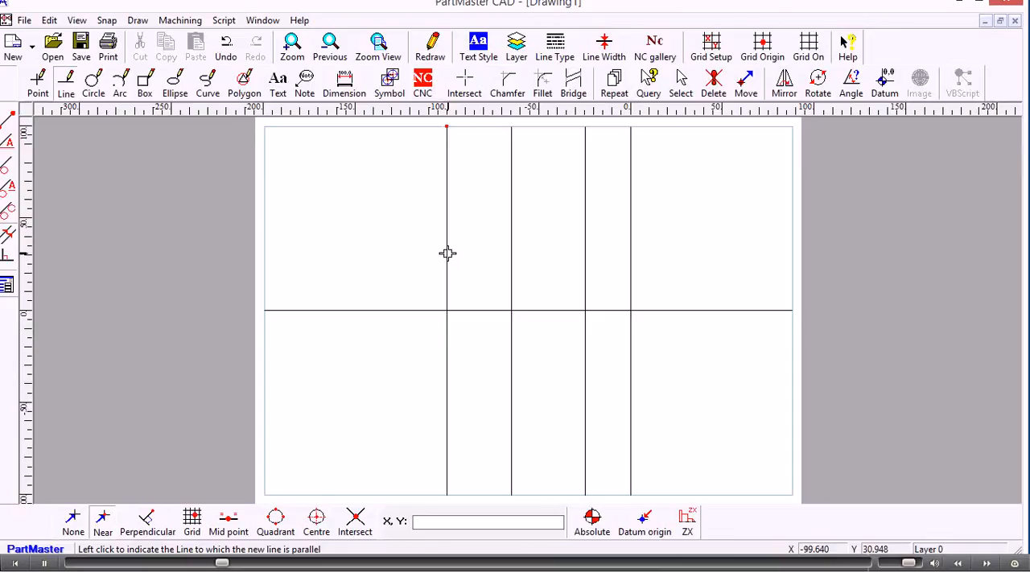
Step: Create three lines parallel to the horizontal datum line, offset 10, 15 and 25 mm above it
left_click(553, 311)
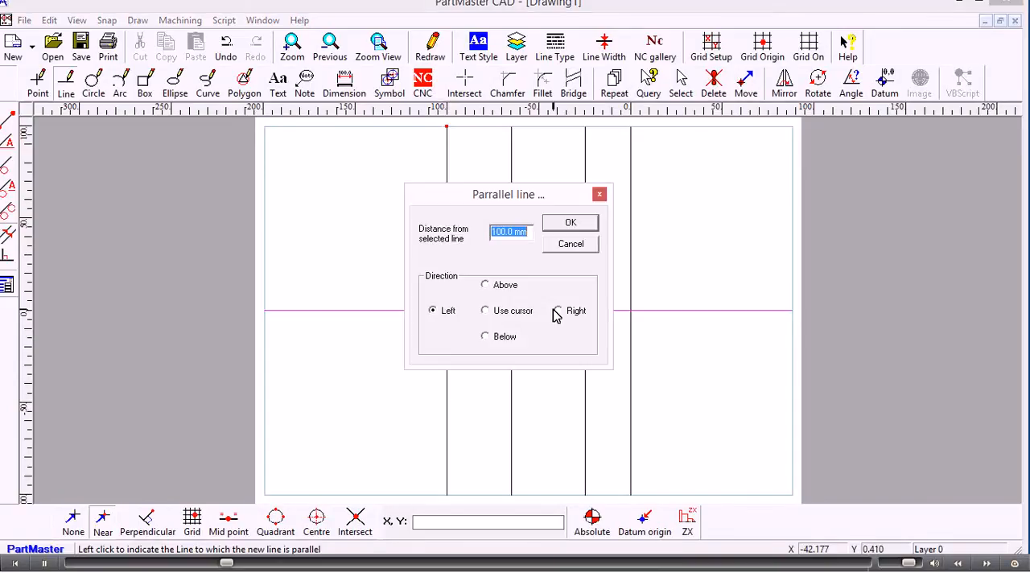
type("10")
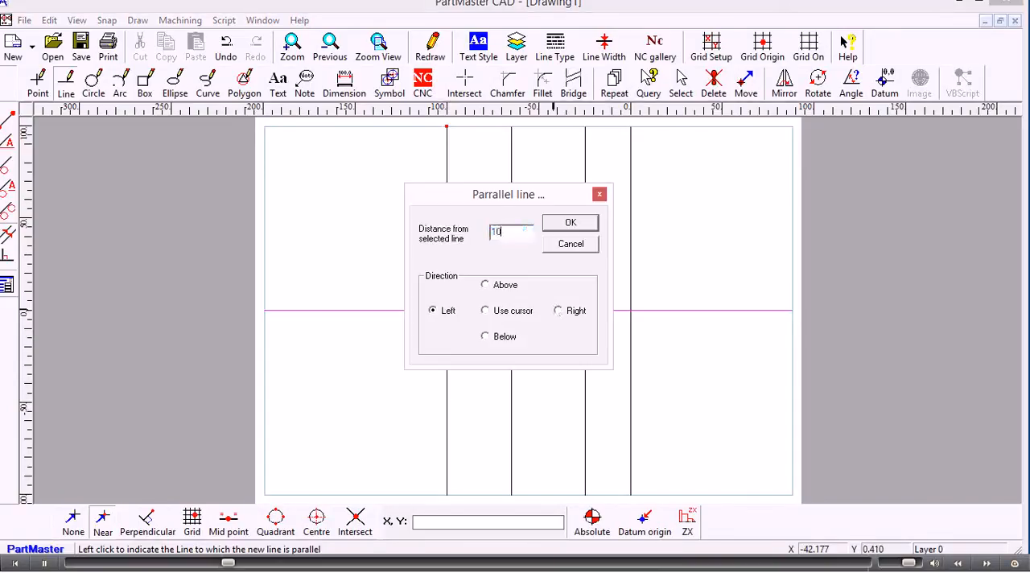
left_click(485, 285)
left_click(564, 225)
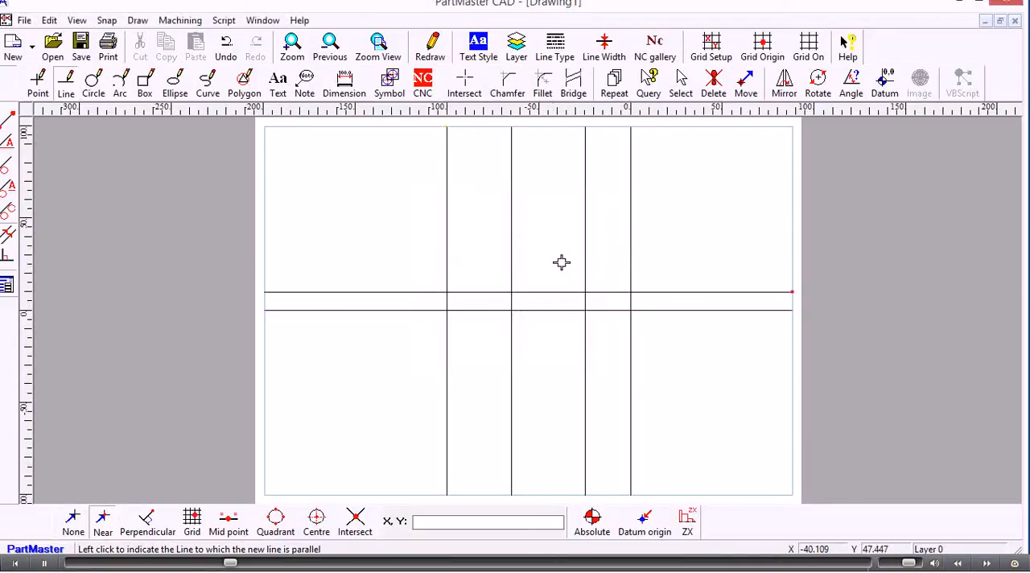
left_click(566, 311)
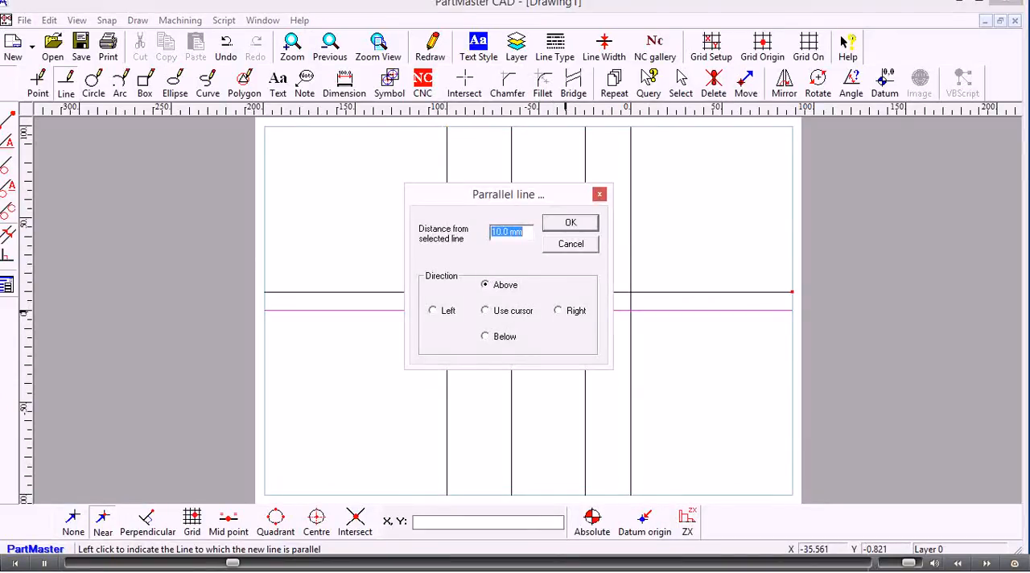
type("15")
left_click(563, 226)
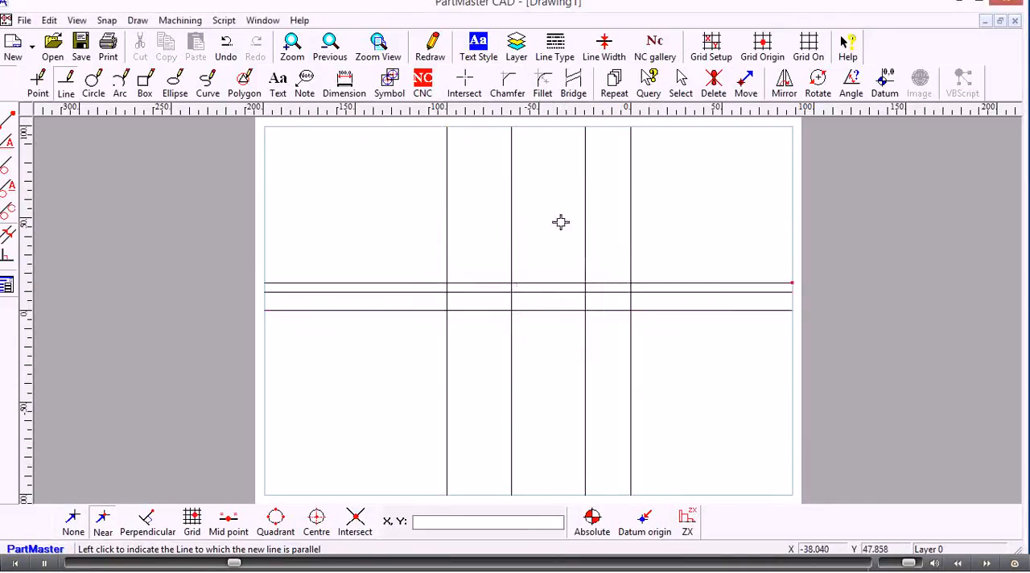
left_click(544, 310)
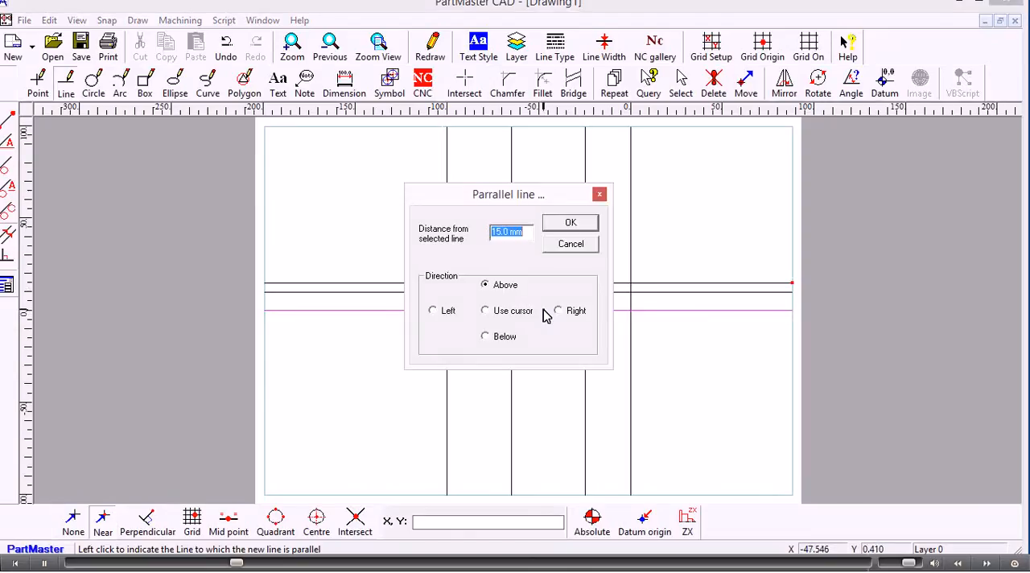
type("25")
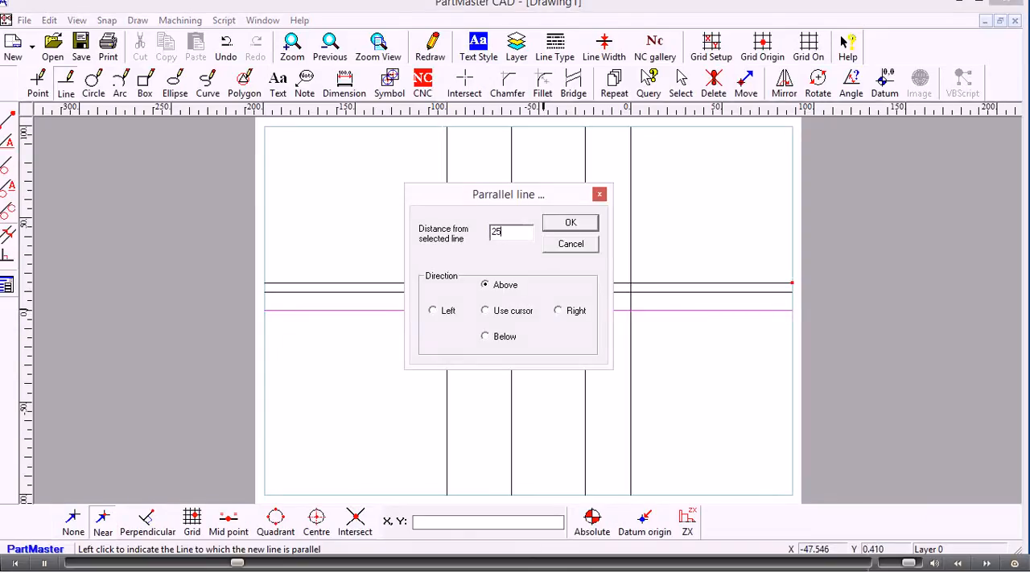
left_click(569, 223)
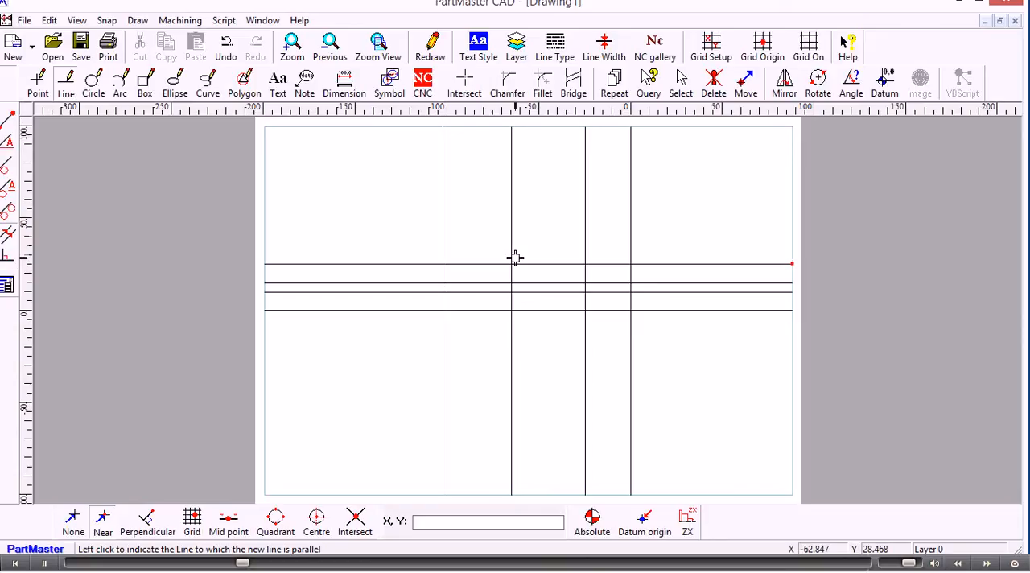
scroll(515, 258, "up", 4)
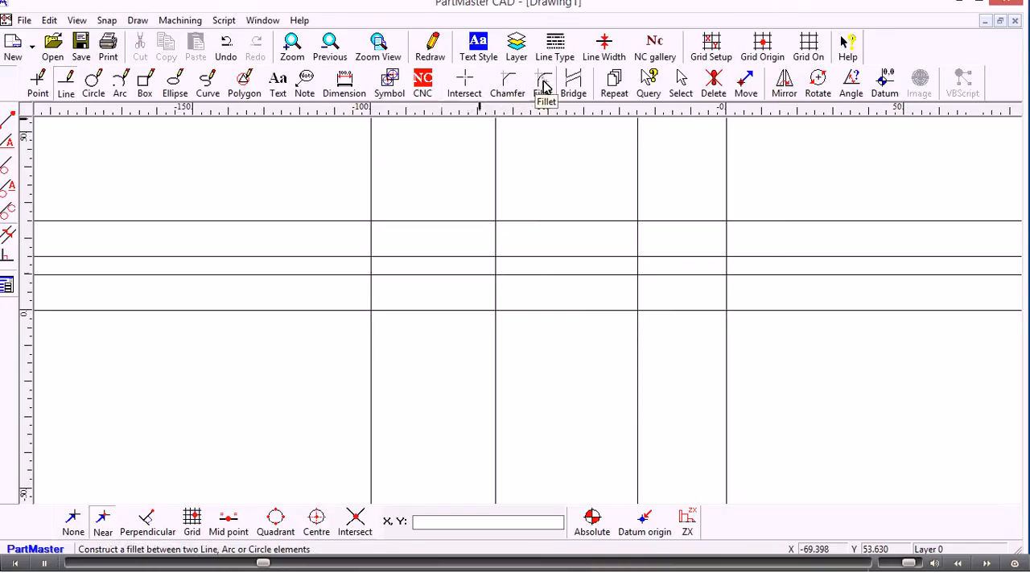
Step: Trim the vertical datum line and the horizontal line 10 mm above the datum to a corner using Intersect with Clip Items, automatic mode off
left_click(466, 84)
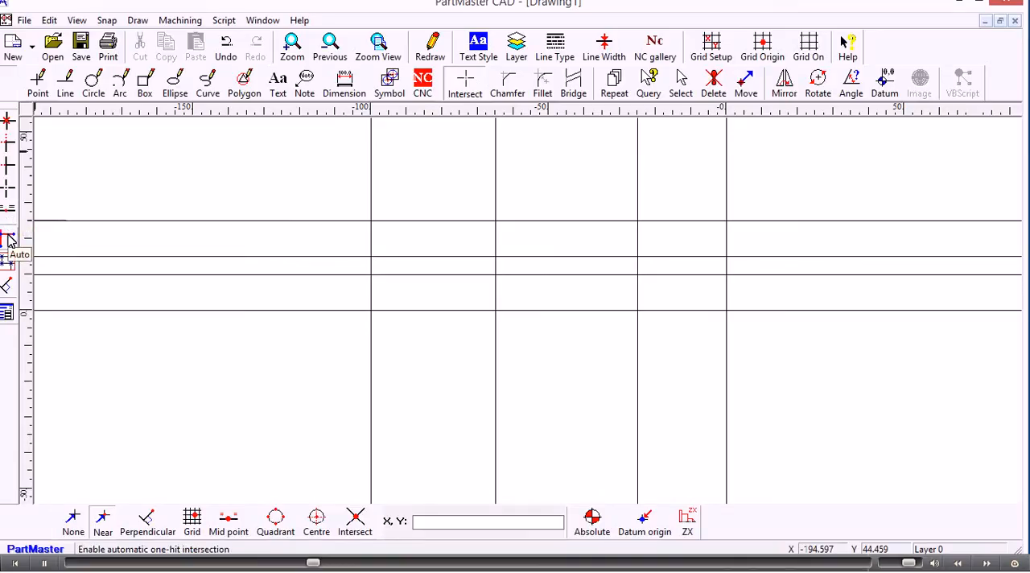
left_click(8, 239)
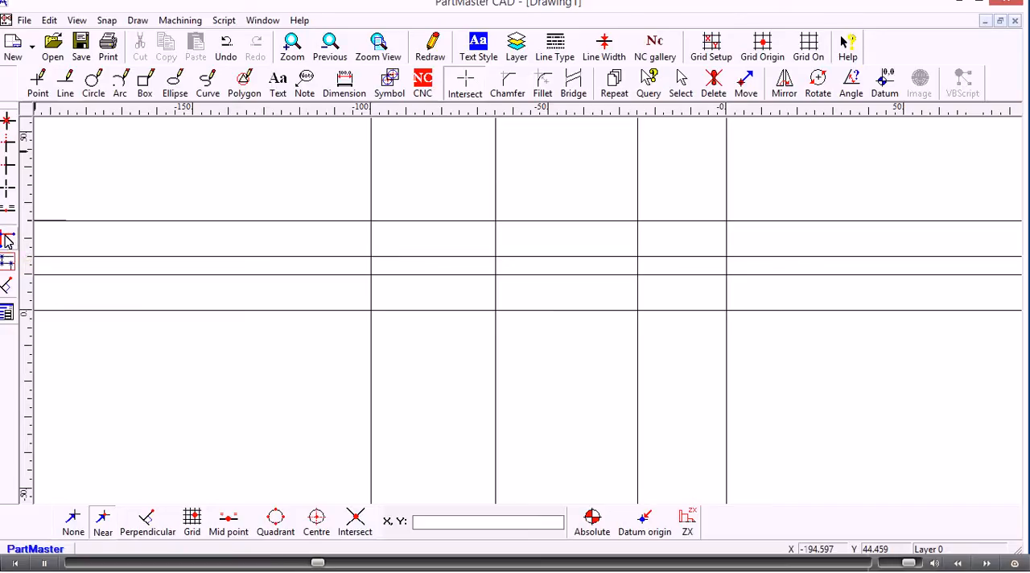
left_click(8, 147)
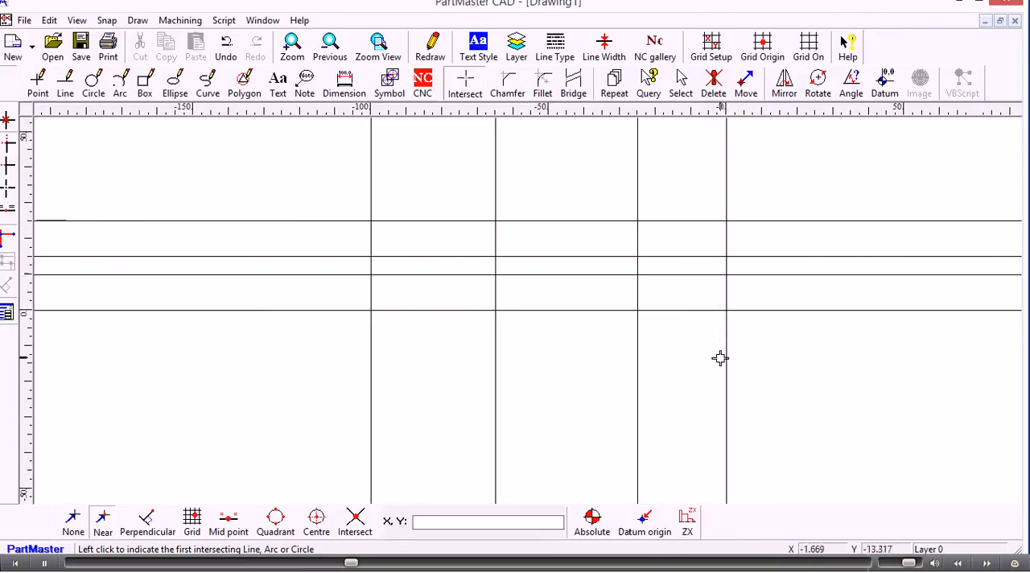
left_click(726, 293)
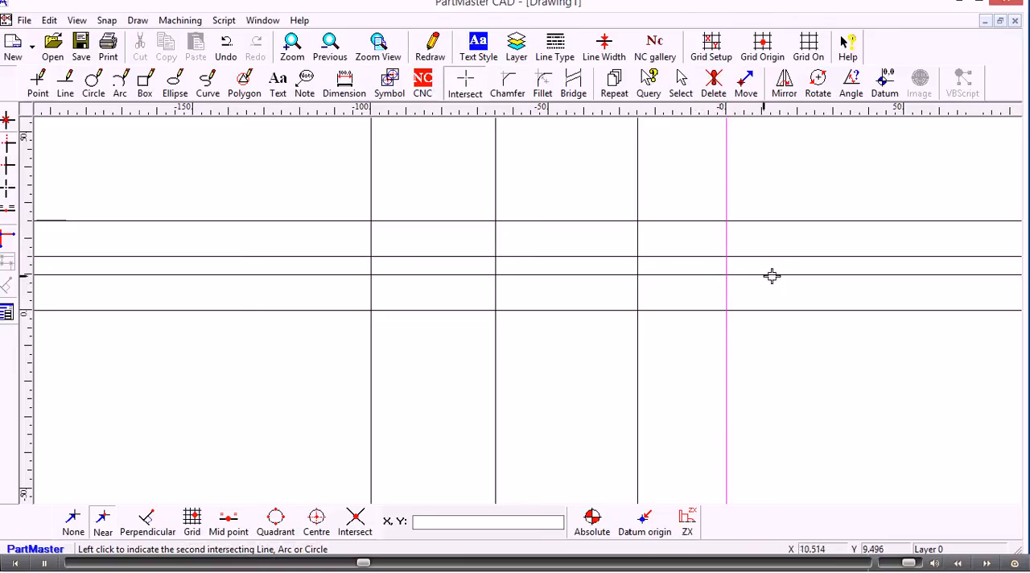
left_click(680, 275)
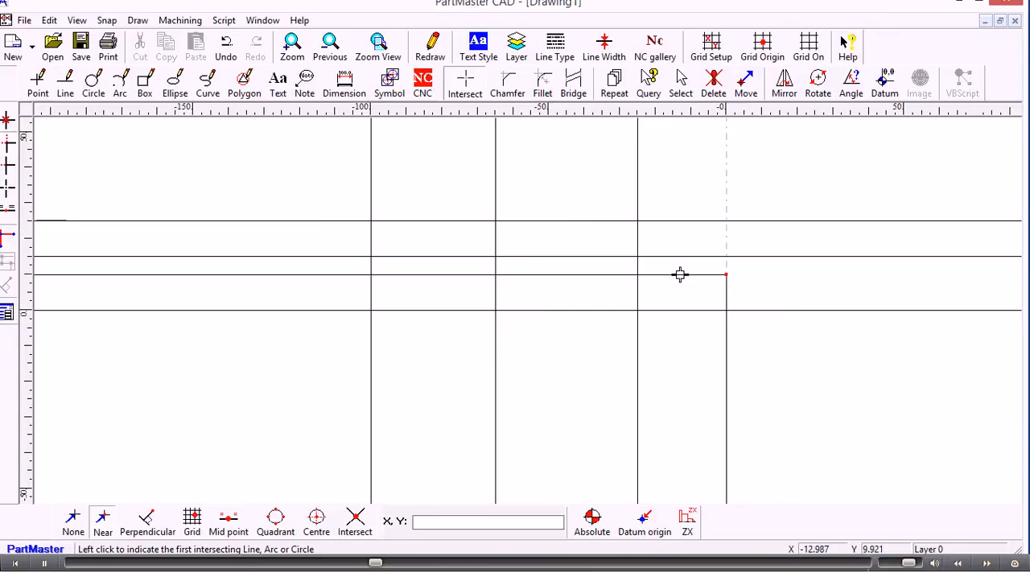
Step: Trim the horizontal line 25 mm above the datum to corners with the 65 mm and 100 mm vertical lines, using automatic mode for the second
left_click(495, 236)
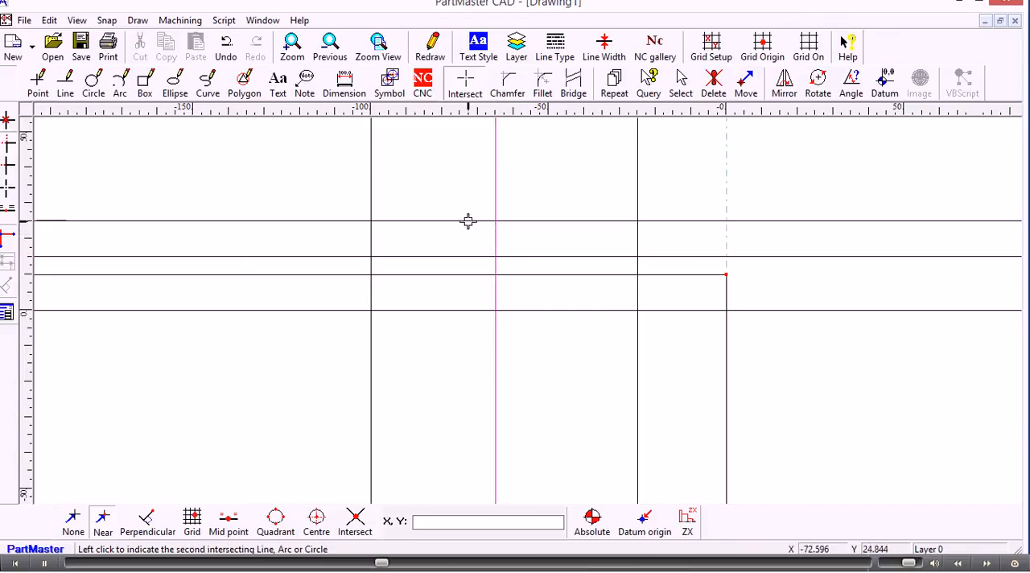
left_click(468, 222)
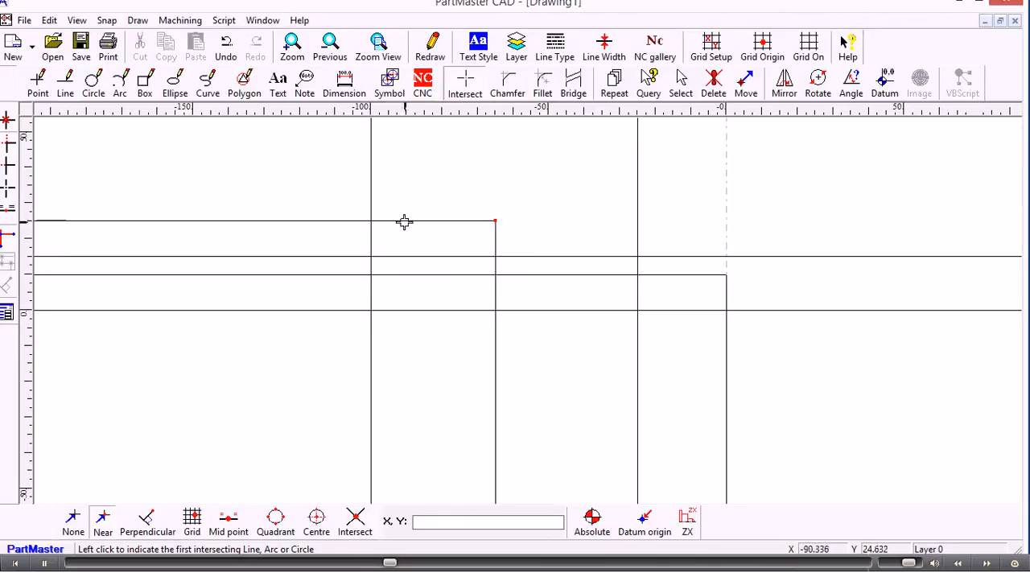
left_click(7, 236)
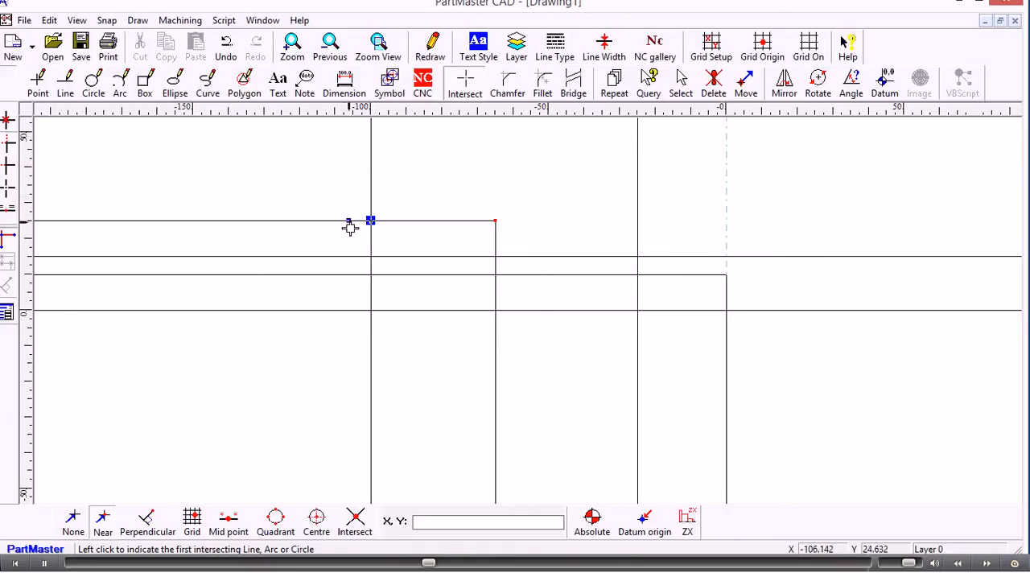
left_click(394, 237)
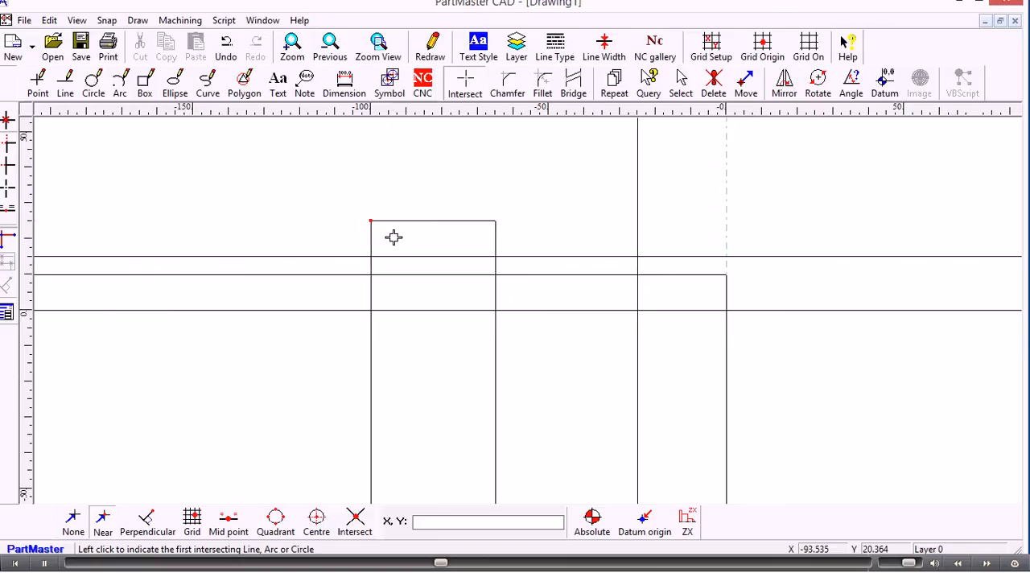
Step: Fillet the 10 mm horizontal line to the 25 mm vertical line with a 2.5 mm radius, clipping both lines, with automatic mode off
left_click(8, 241)
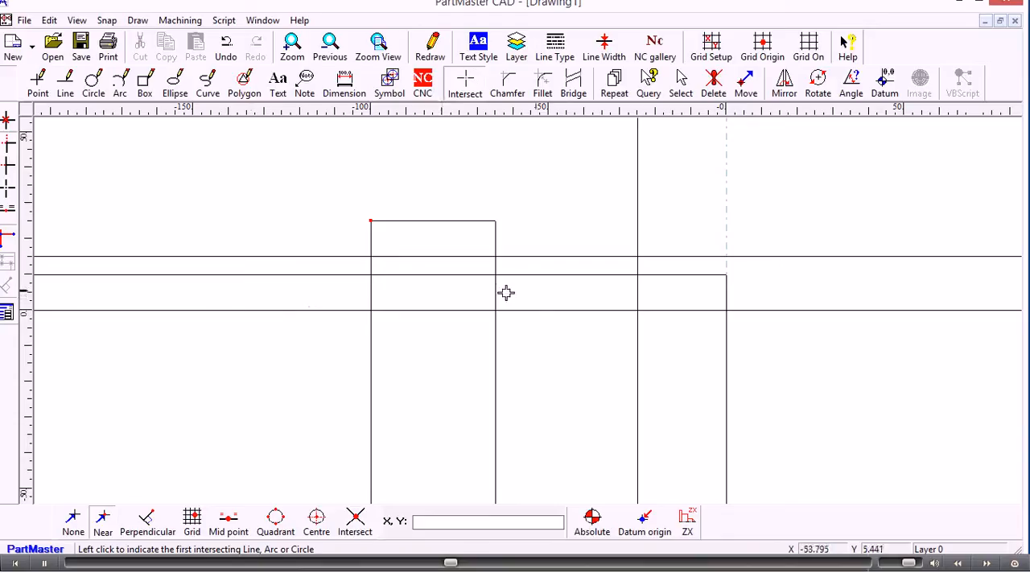
left_click(639, 267)
left_click(650, 275)
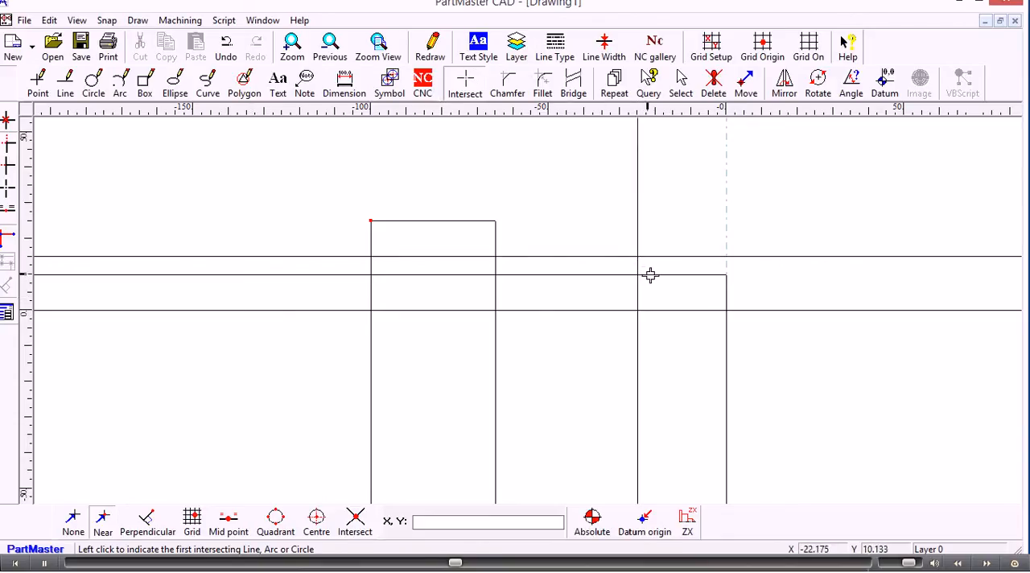
left_click(544, 83)
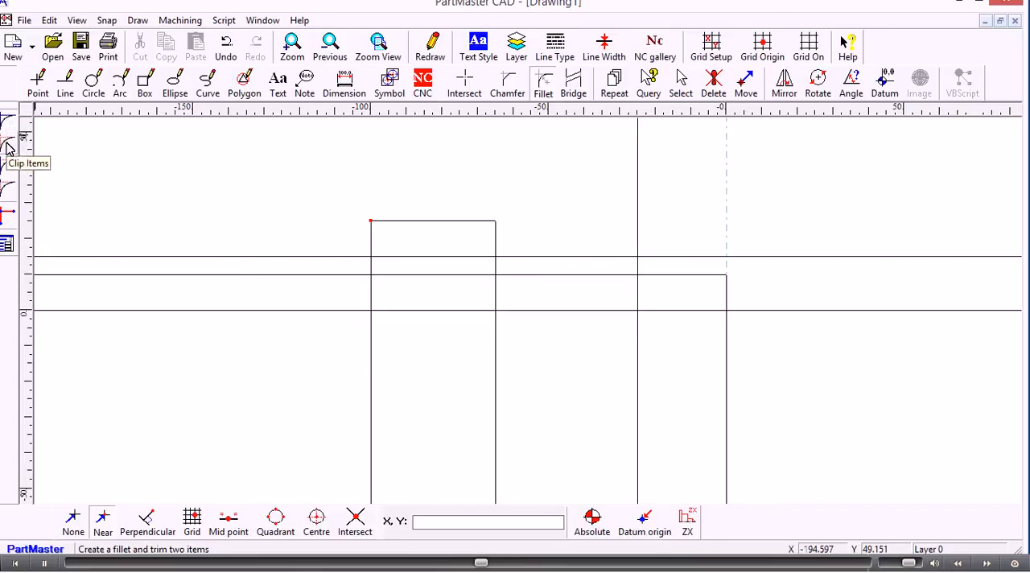
left_click(8, 147)
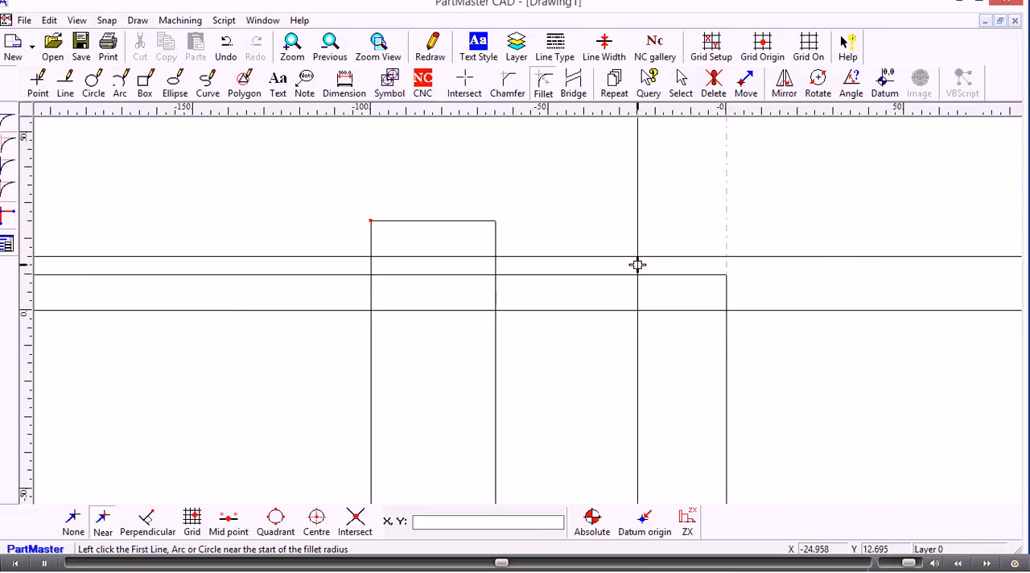
left_click(8, 244)
type("2.5")
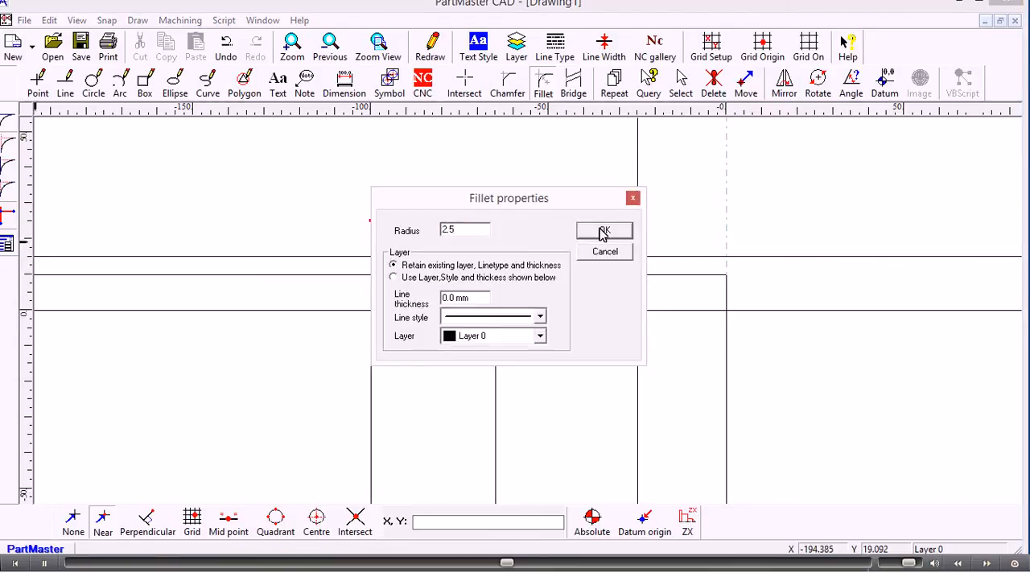
left_click(603, 231)
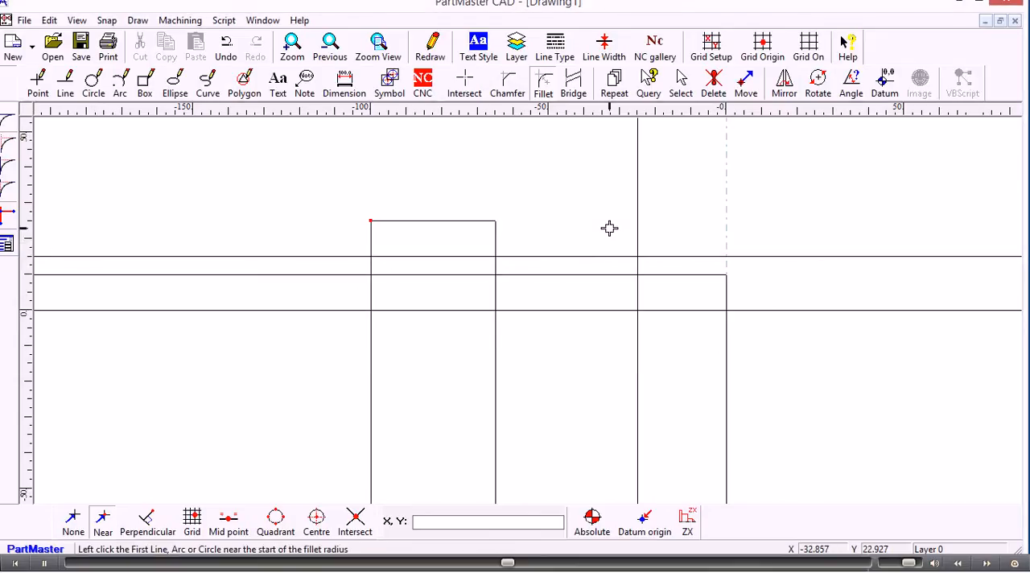
left_click(650, 275)
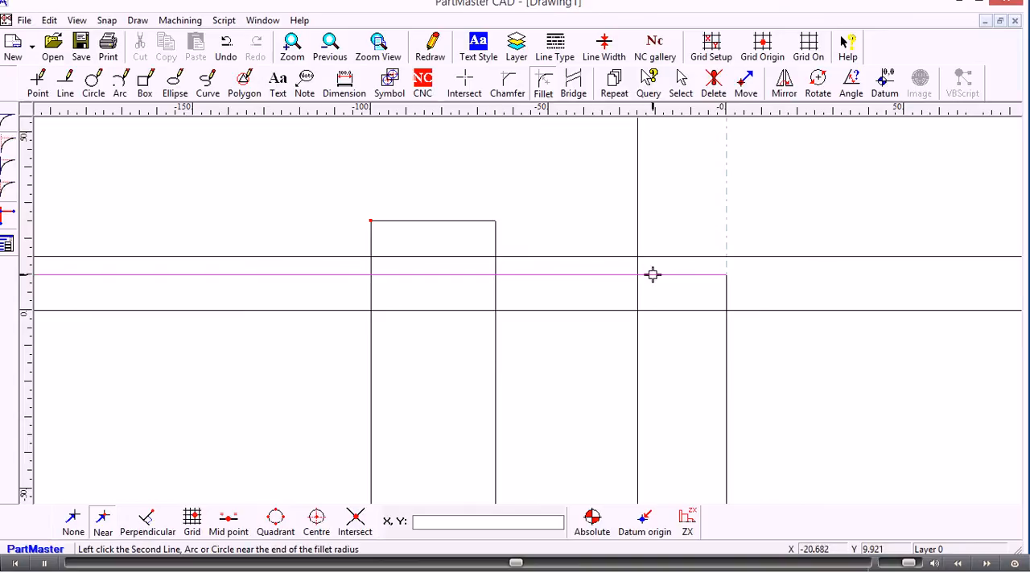
left_click(638, 266)
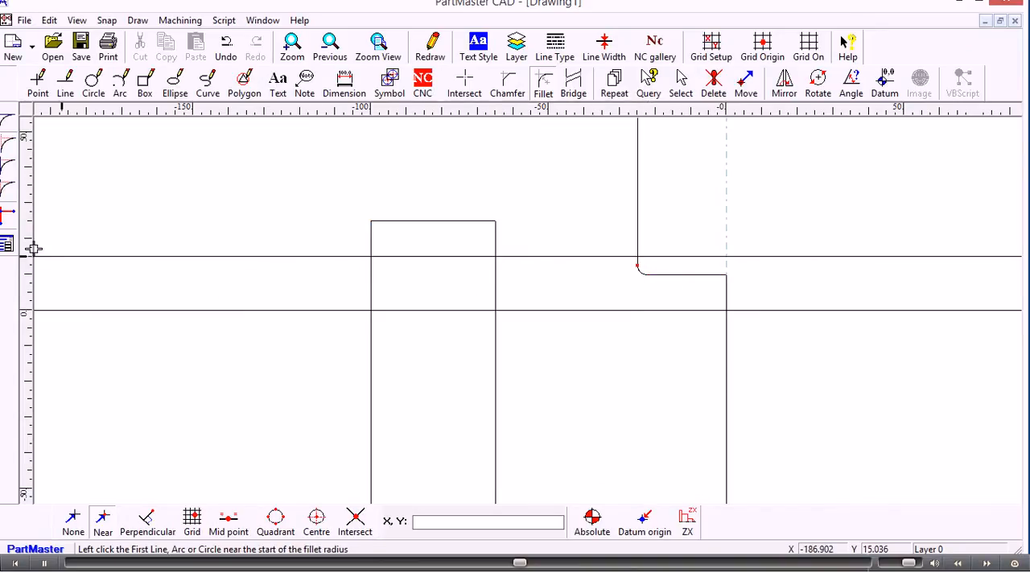
Step: Set the fillet radius to 7.5 mm
left_click(7, 244)
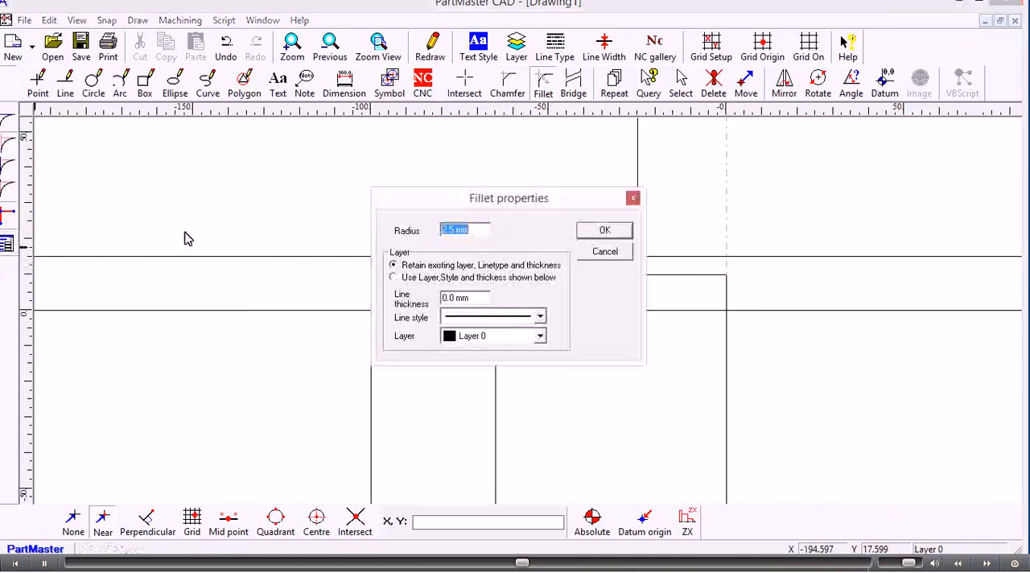
type("7.")
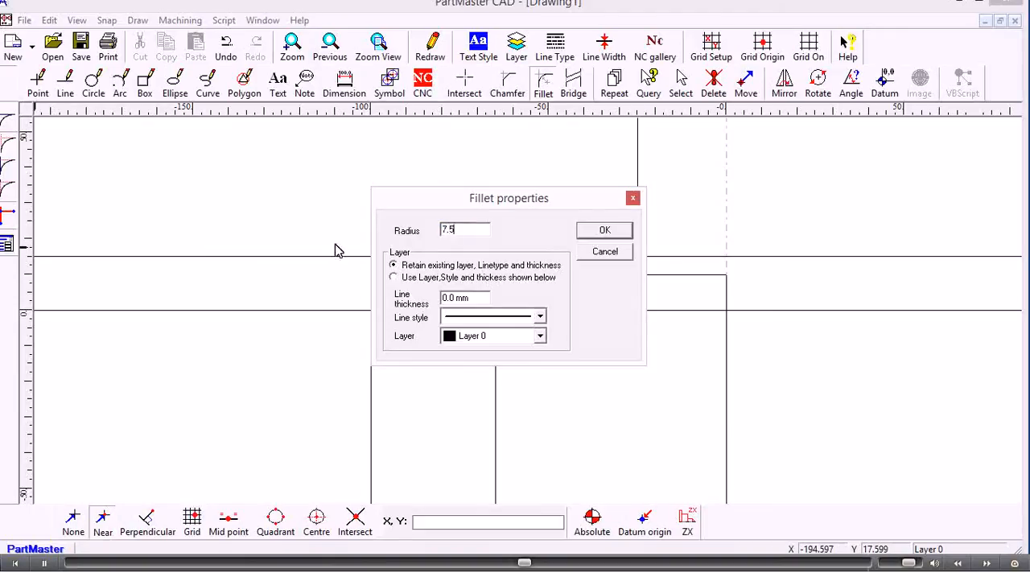
type("5")
left_click(587, 229)
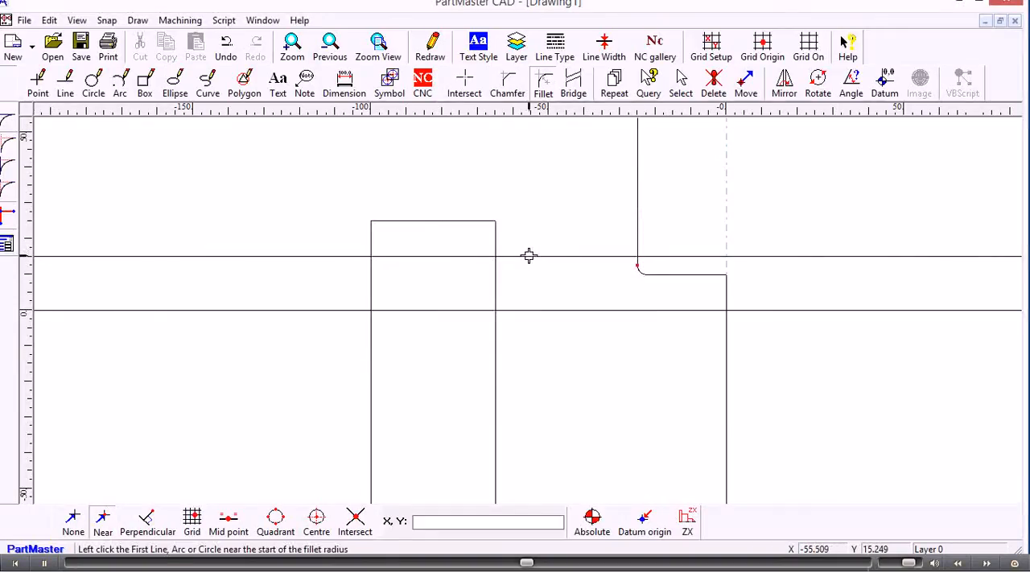
left_click(530, 256)
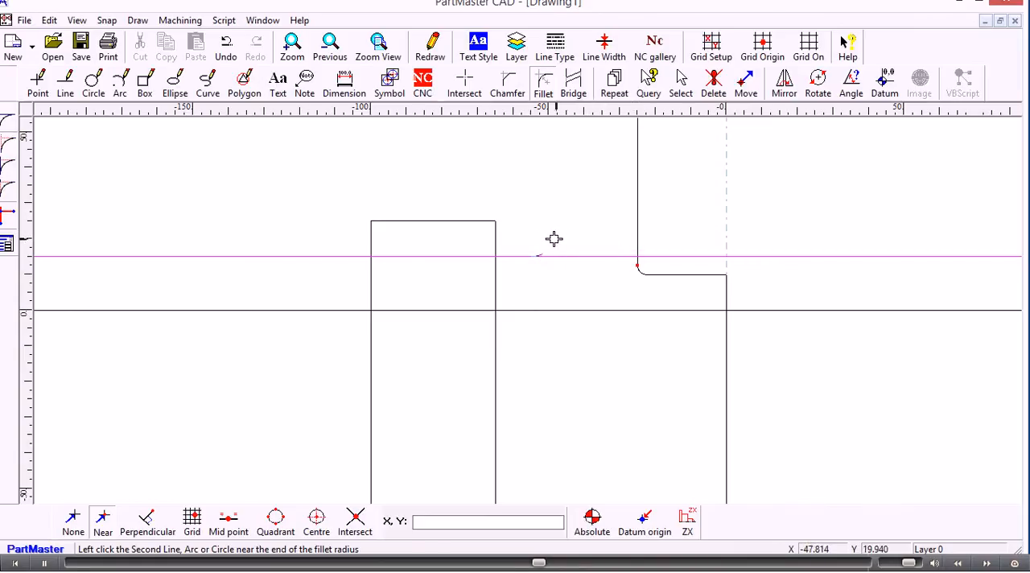
left_click(496, 236)
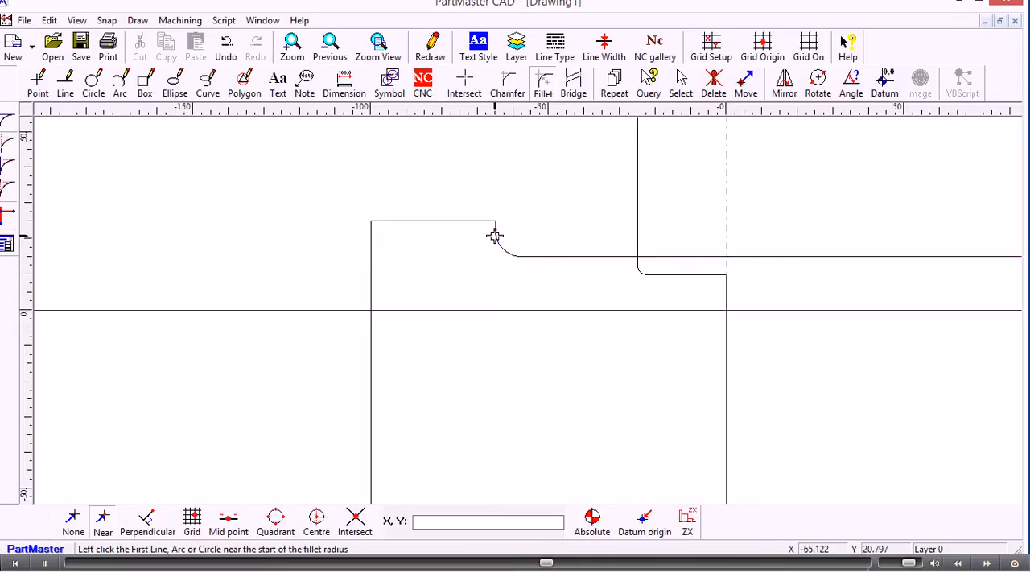
left_click(227, 49)
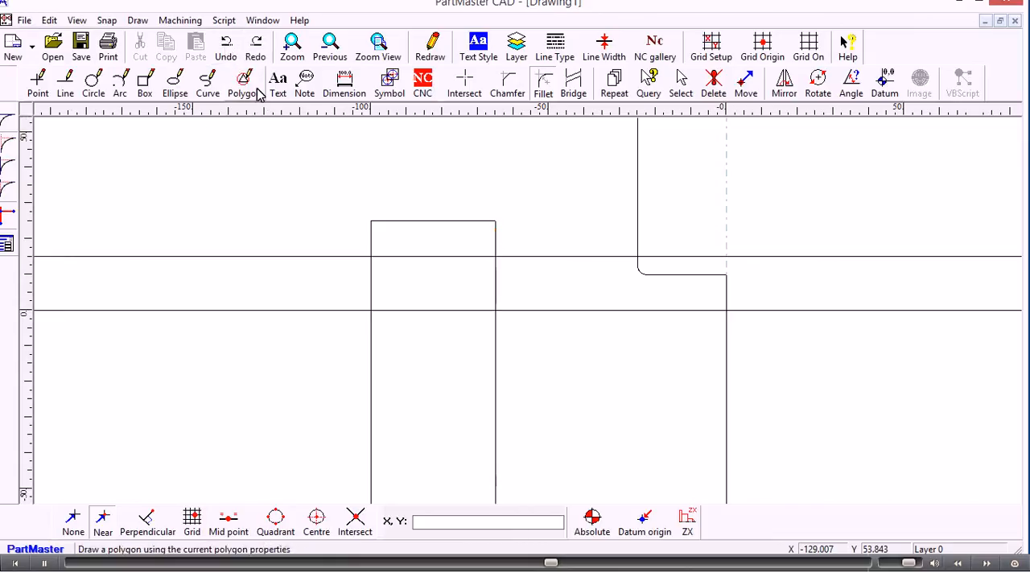
Step: Fillet the 15 mm horizontal line to the 65 mm vertical line in automatic one-hit mode
left_click(8, 213)
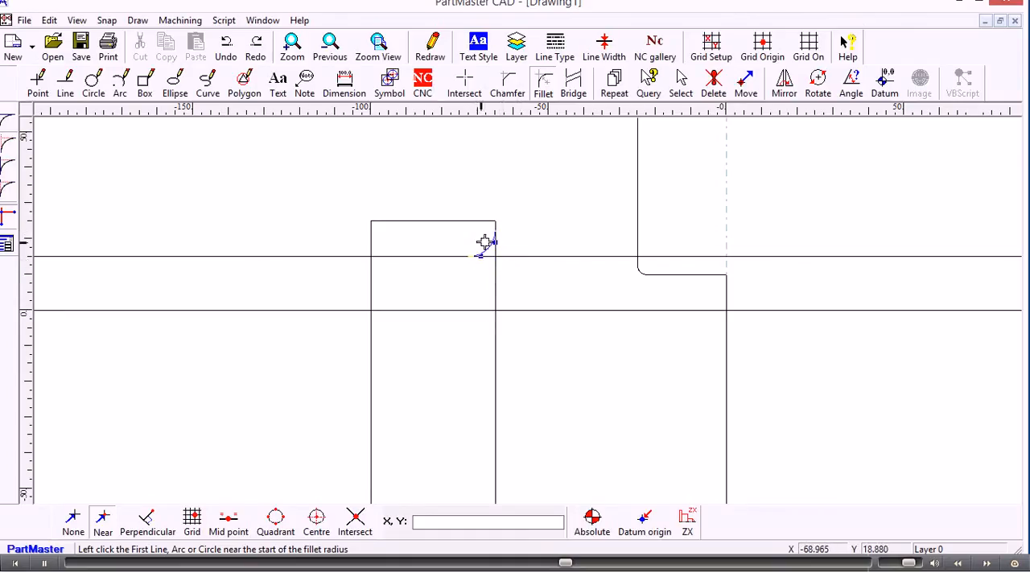
left_click(527, 233)
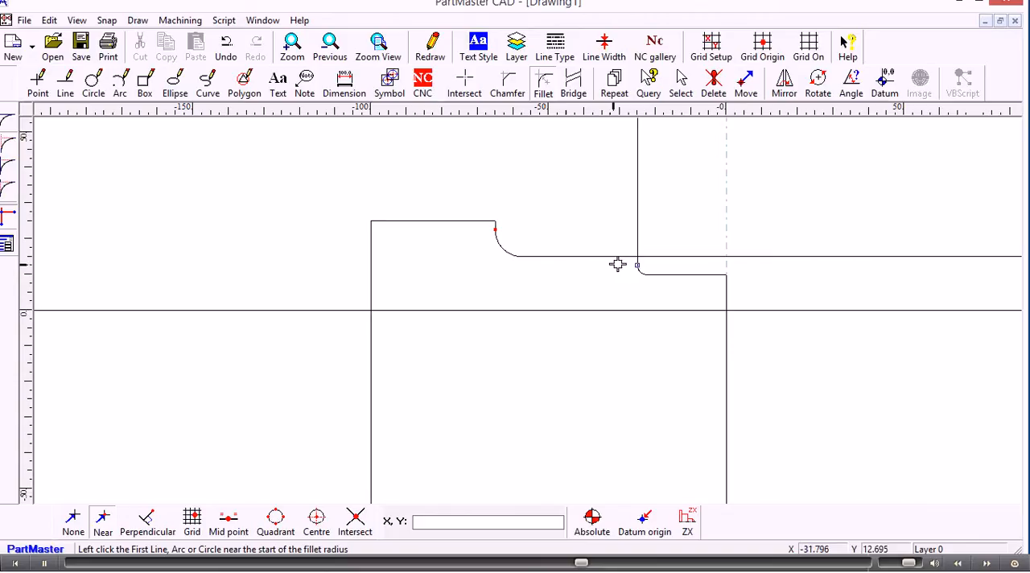
Step: Chamfer the corner between the 25 mm vertical and 15 mm horizontal lines with size 1 mm, clipping both lines, with automatic mode off
left_click(508, 86)
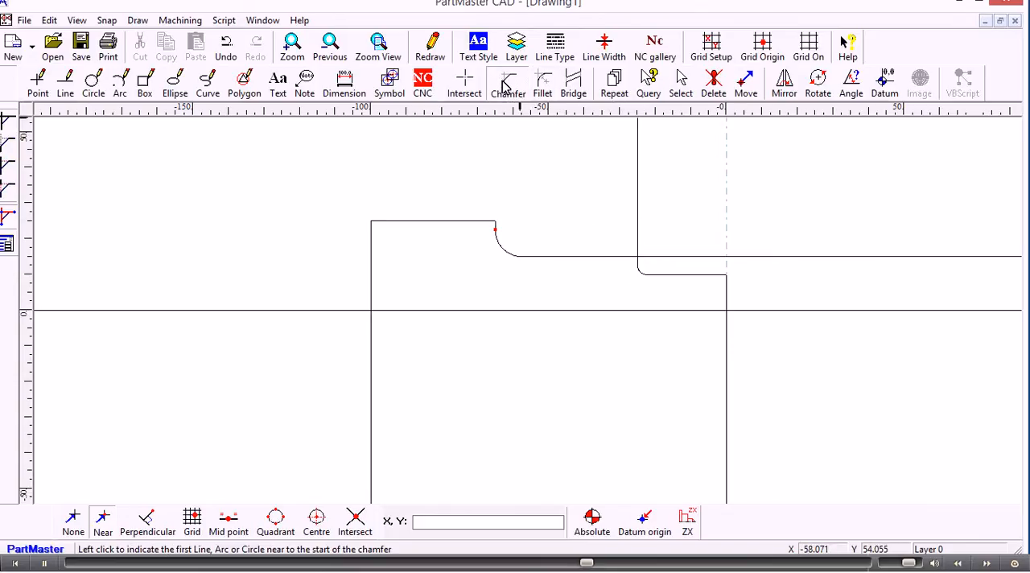
left_click(10, 148)
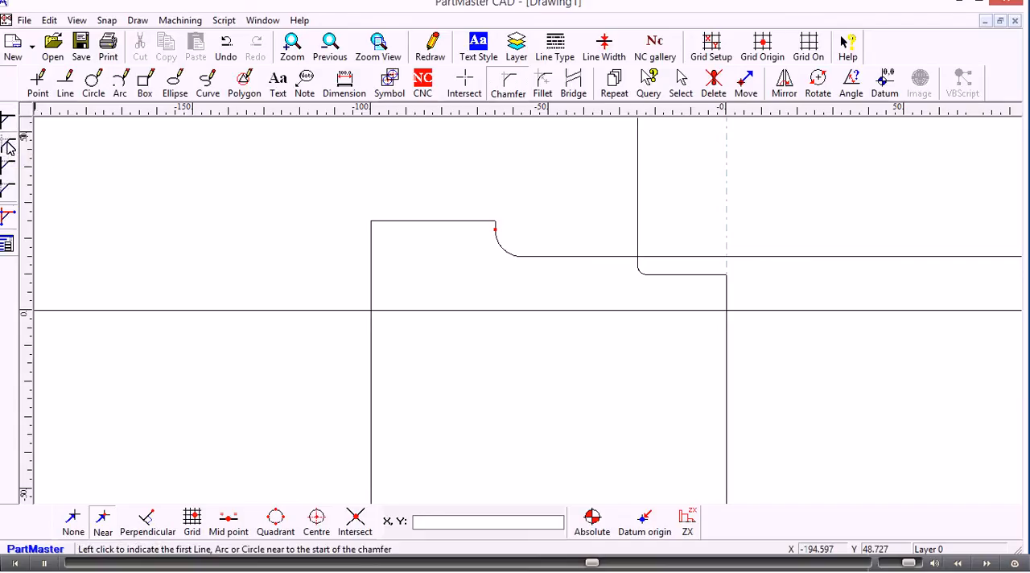
left_click(6, 244)
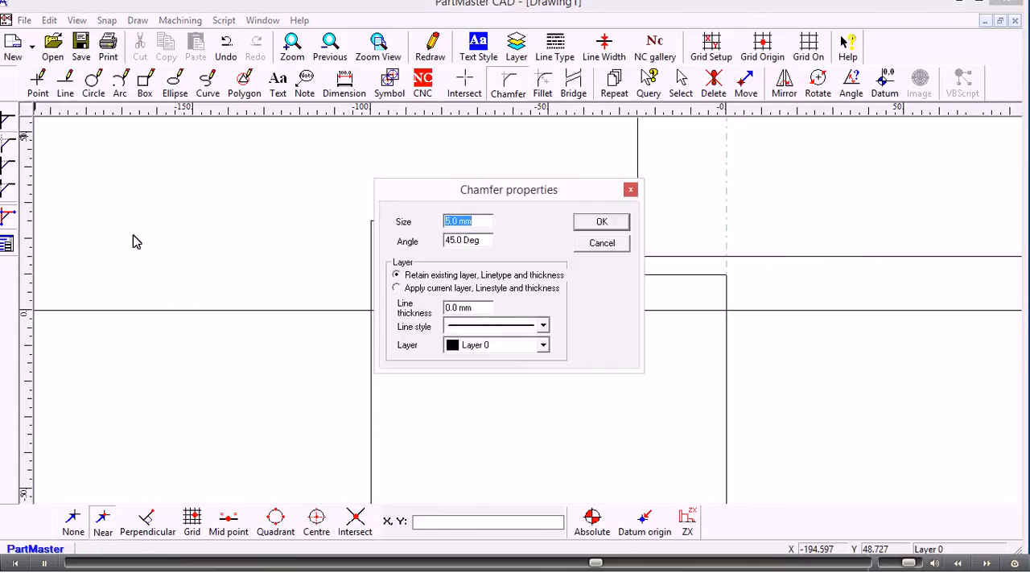
type("1")
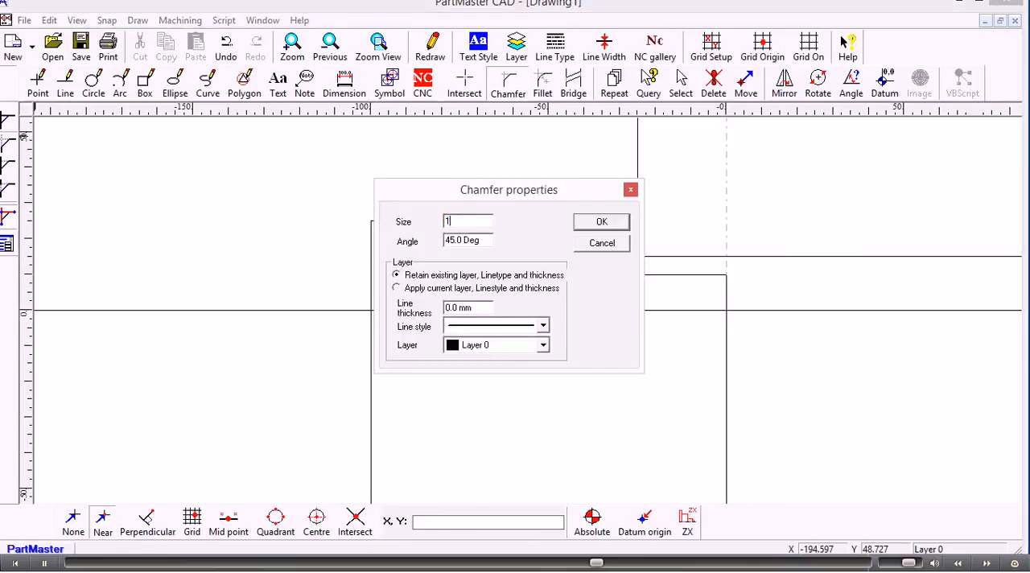
left_click(599, 224)
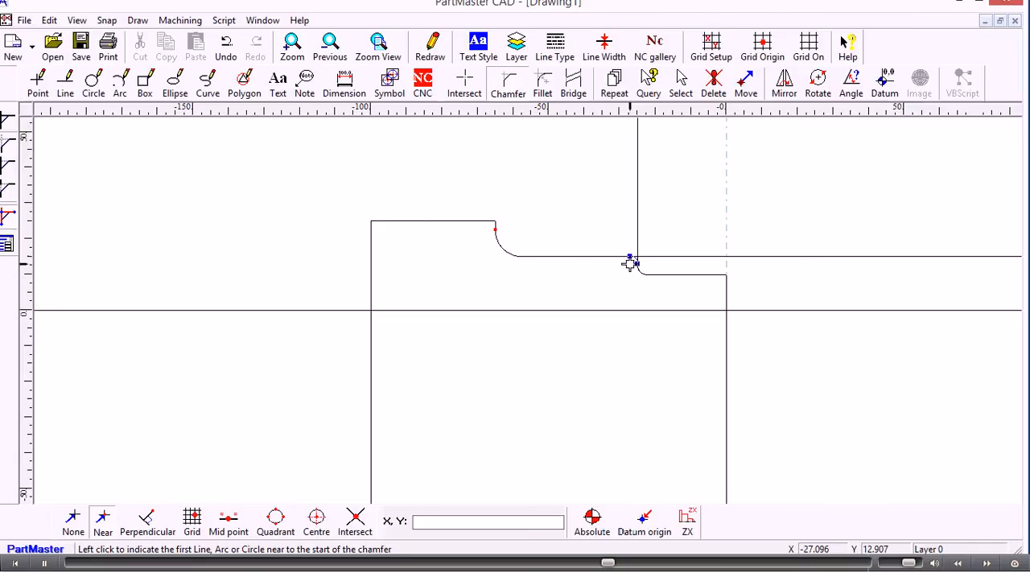
scroll(630, 264, "up", 4)
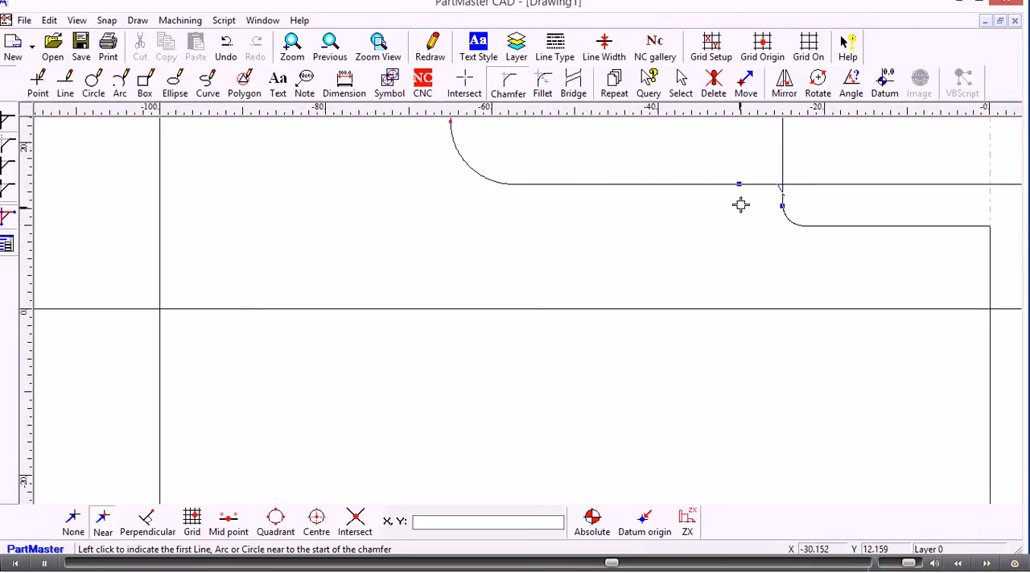
middle_click_drag(743, 202, 524, 285)
scroll(525, 285, "up", 3)
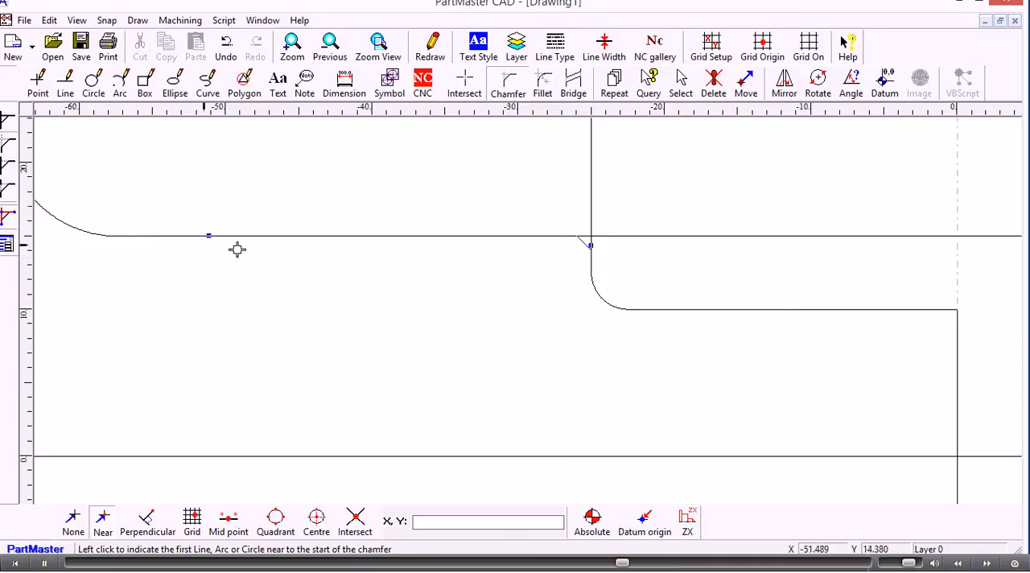
left_click(11, 219)
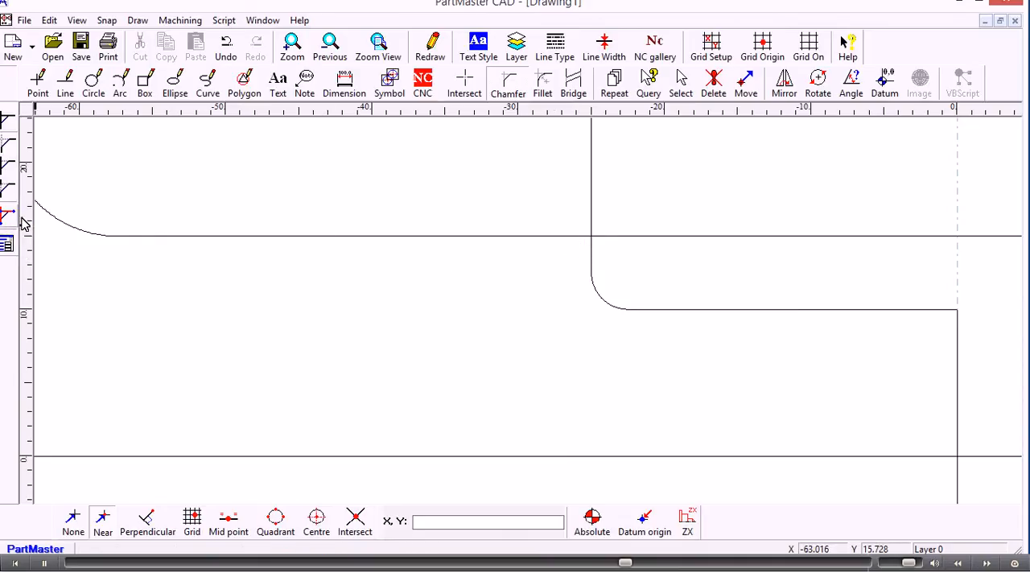
left_click(591, 252)
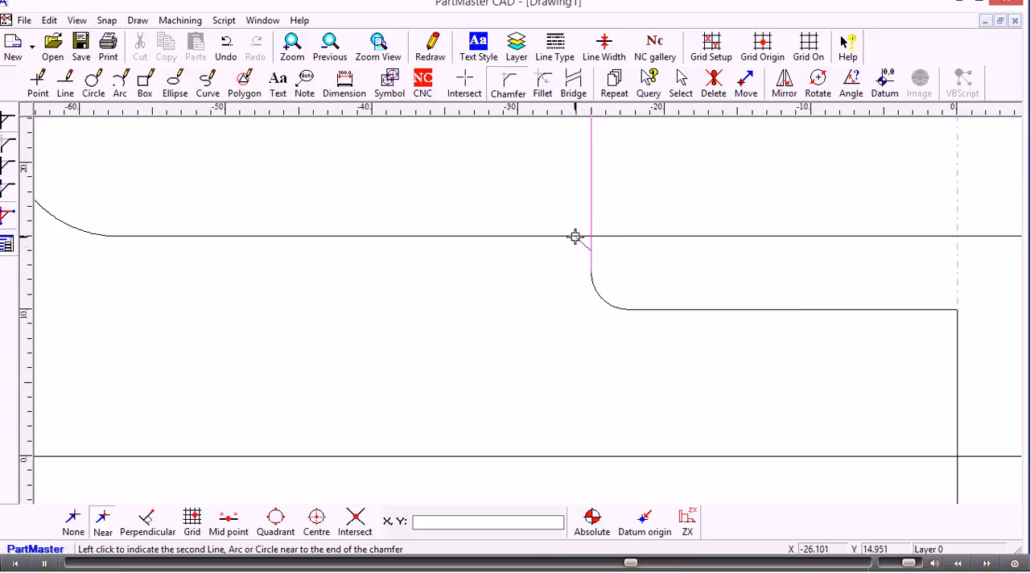
left_click(574, 236)
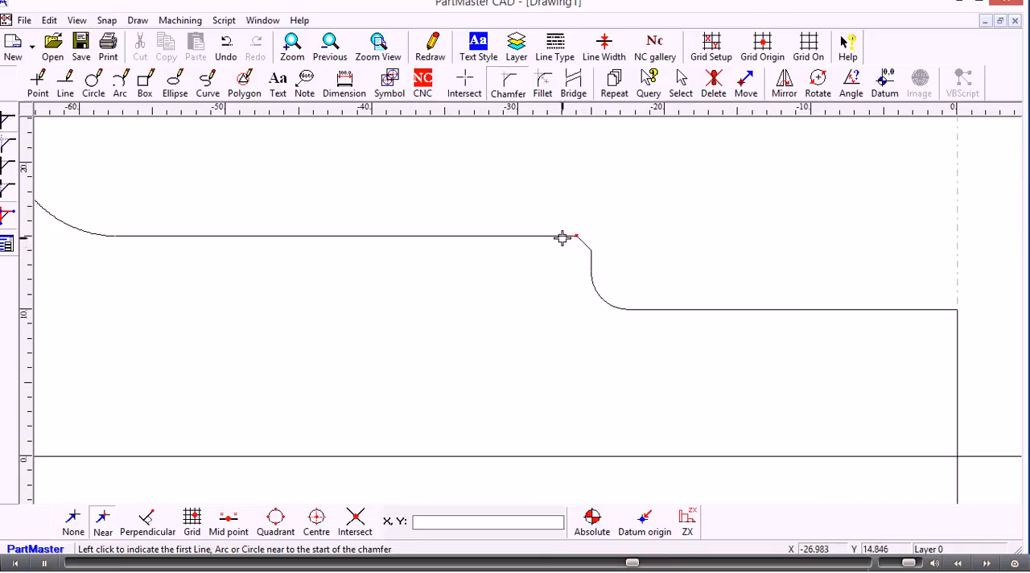
Step: Chamfer the 1 mm corners where the X 0 vertical meets the 10 mm horizontal and the 100 mm vertical meets the 25 mm horizontal
left_click(955, 334)
left_click(932, 310)
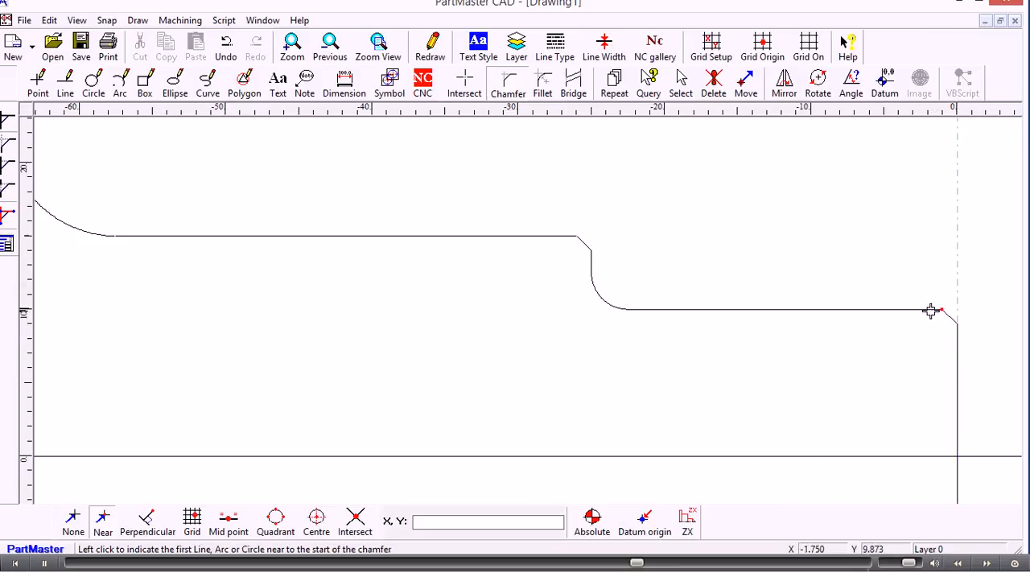
scroll(286, 216, "down", 7)
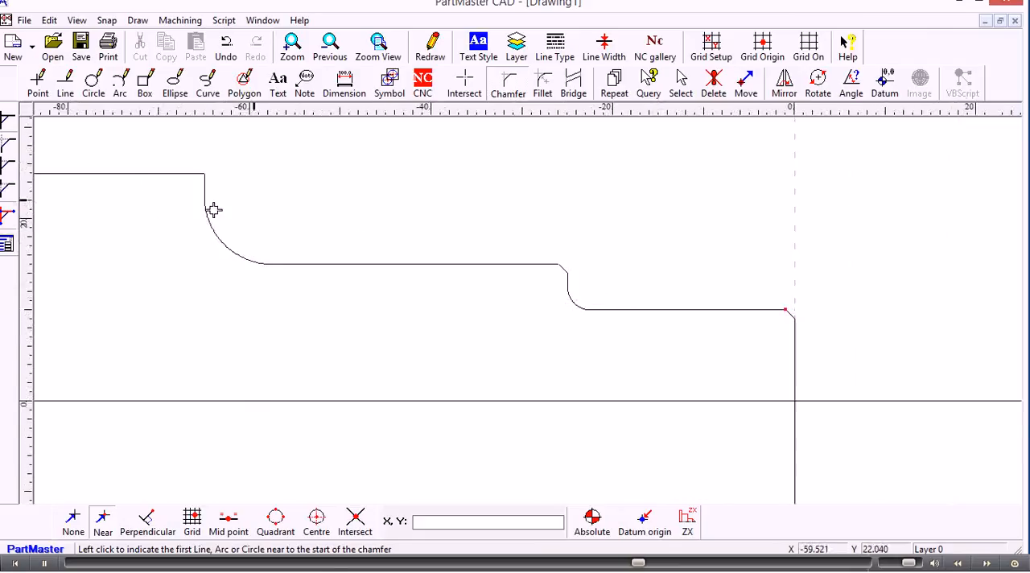
middle_click_drag(183, 212, 420, 232)
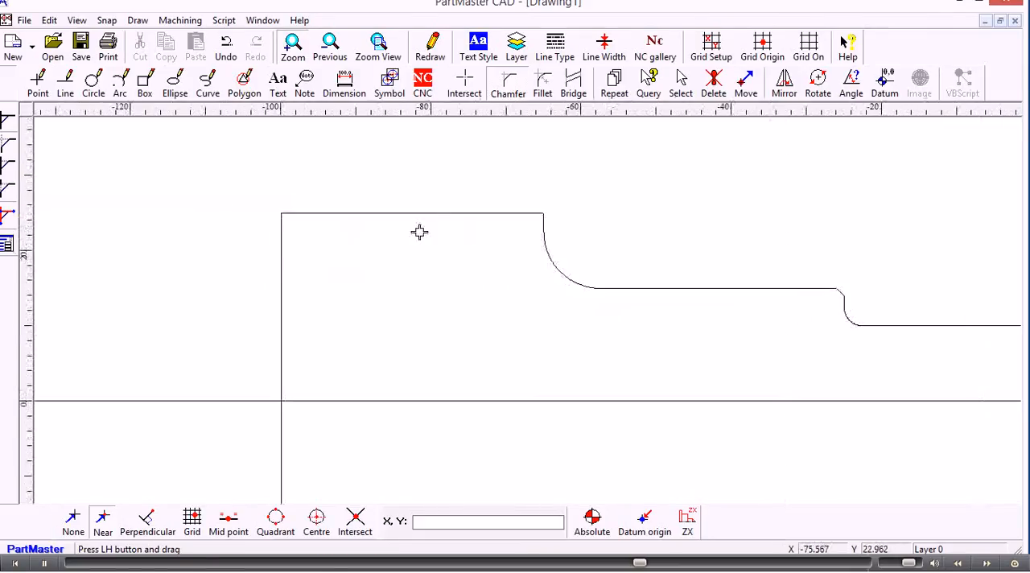
left_click(313, 214)
left_click(283, 231)
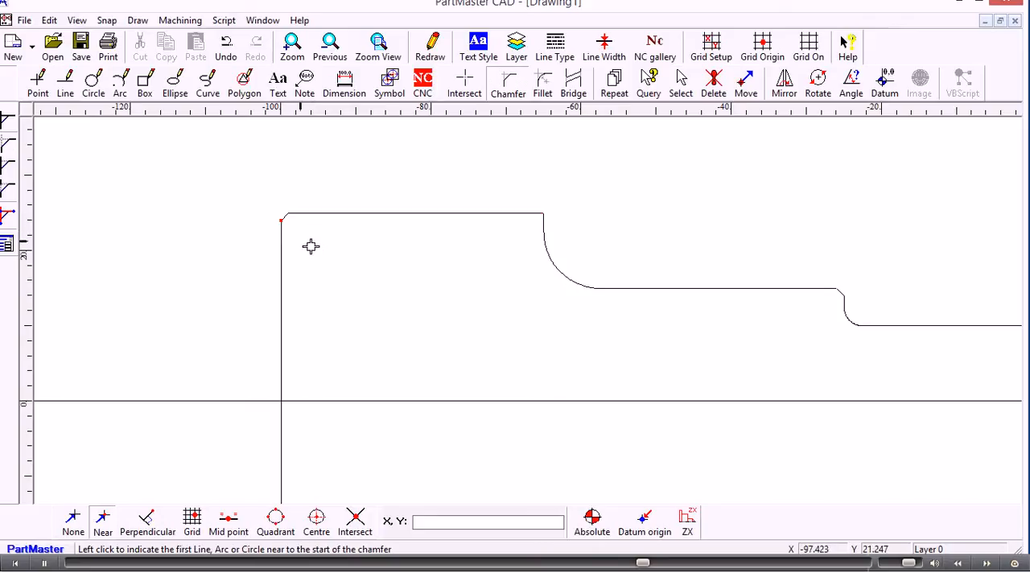
scroll(385, 279, "down", 2)
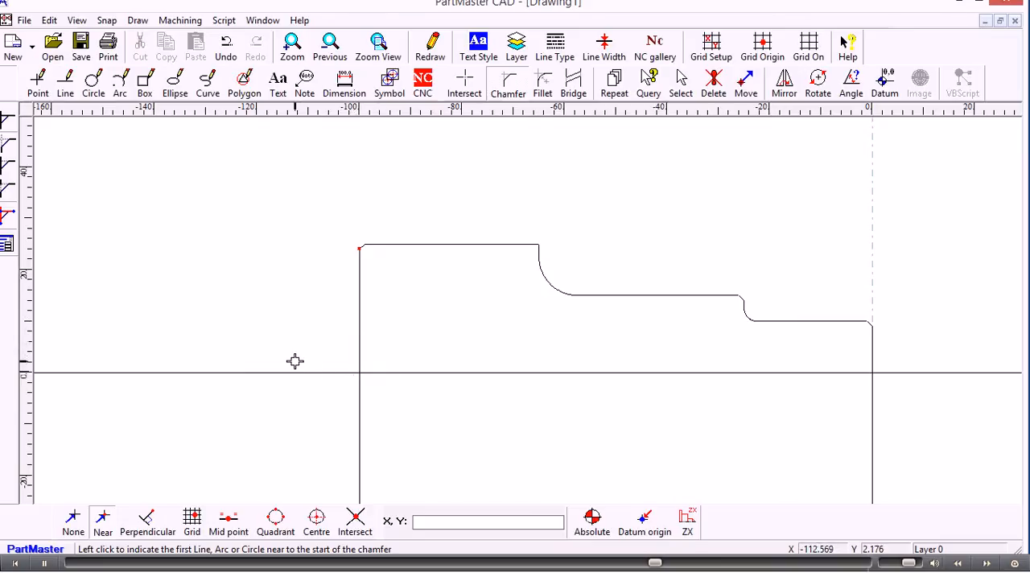
Step: Clip the 100 mm and X 0 verticals to the horizontal zero line, clipping the first item only with automatic mode off, and delete that line
left_click(466, 87)
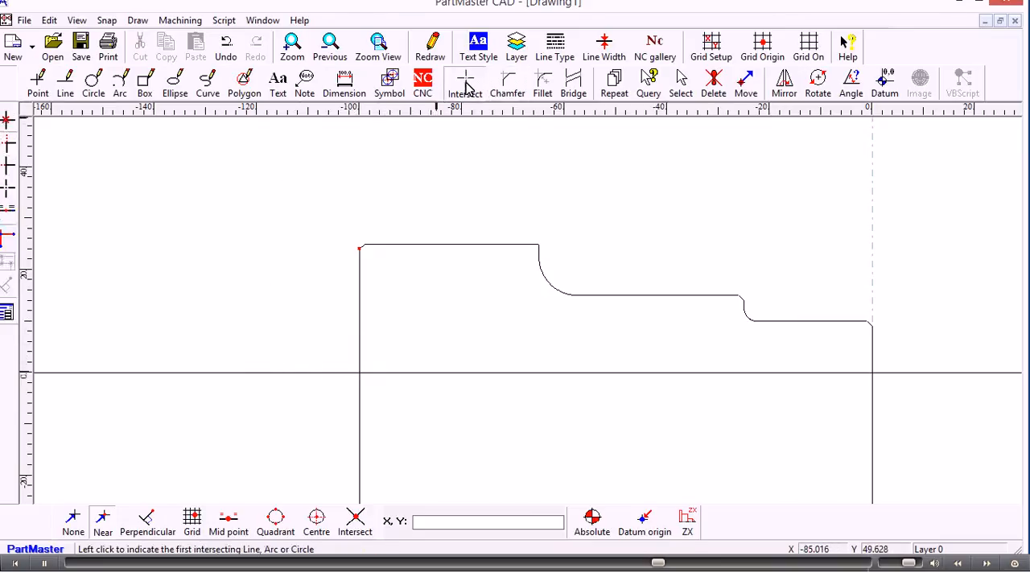
left_click(8, 166)
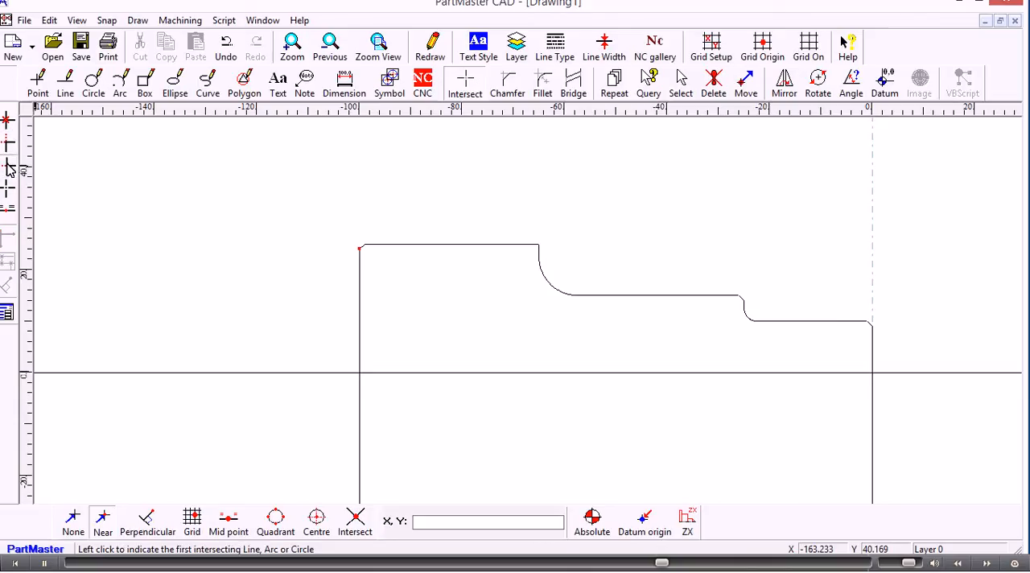
left_click(9, 255)
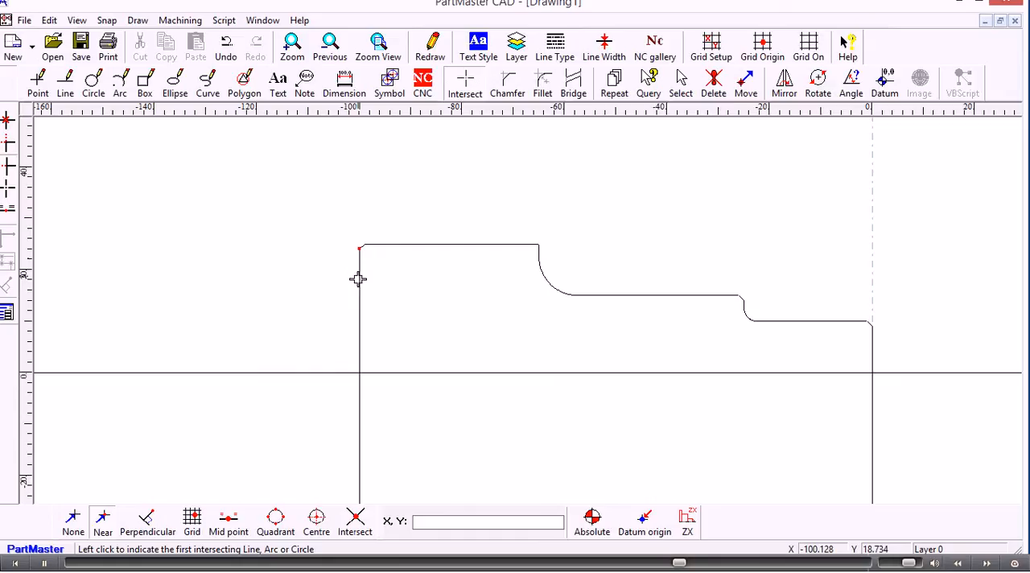
left_click(359, 314)
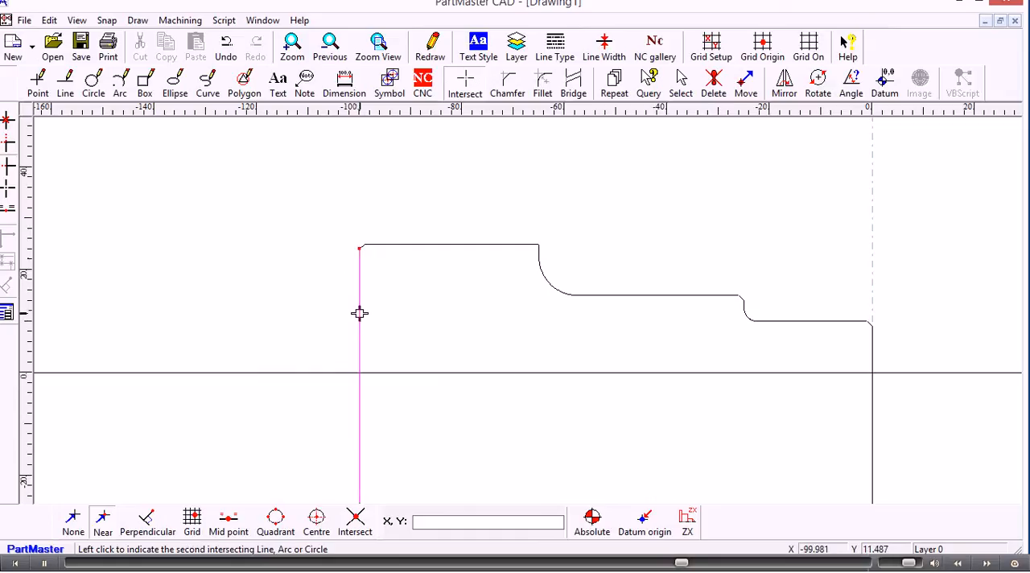
left_click(444, 371)
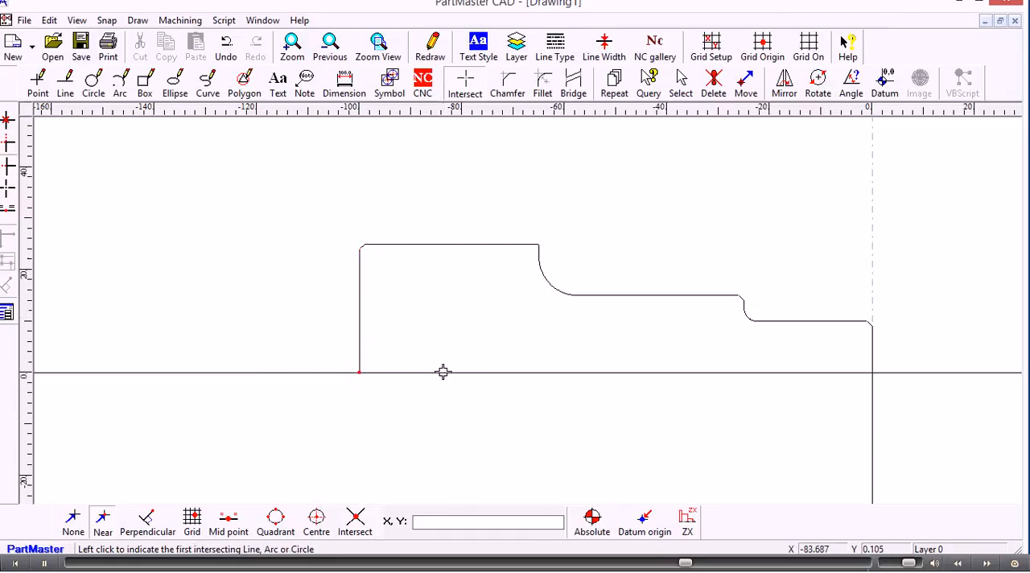
left_click(872, 342)
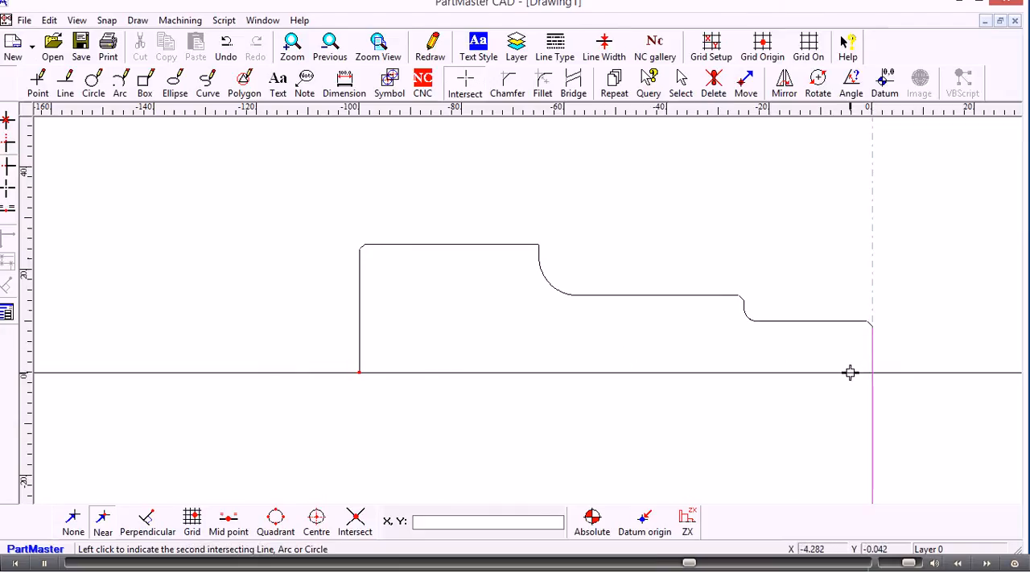
left_click(851, 372)
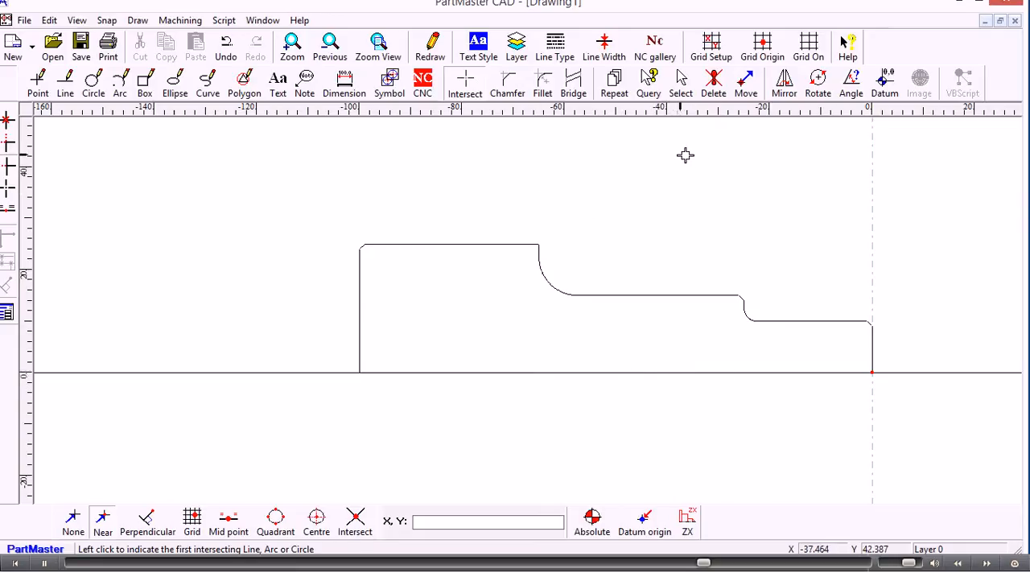
left_click(716, 85)
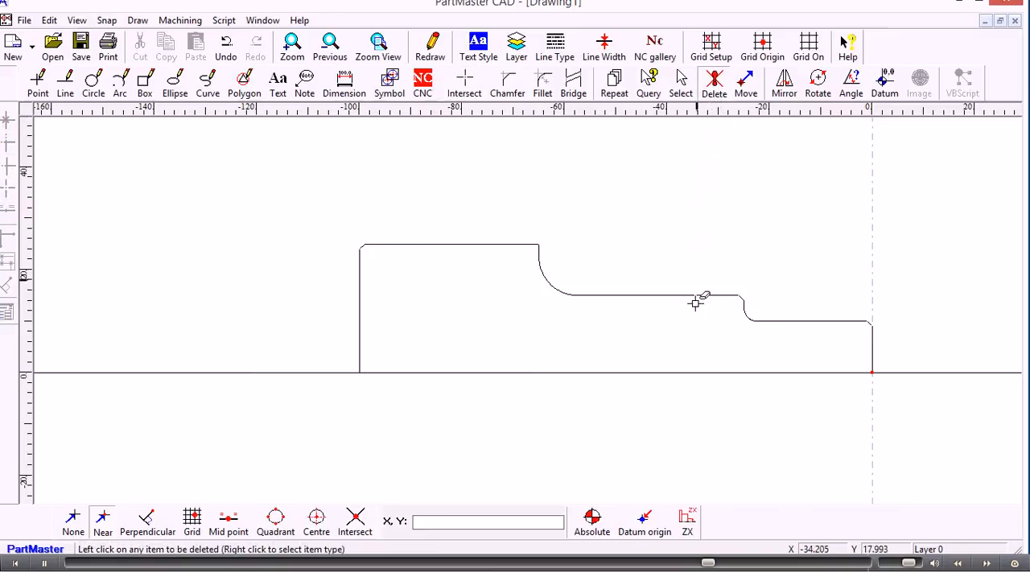
left_click(678, 372)
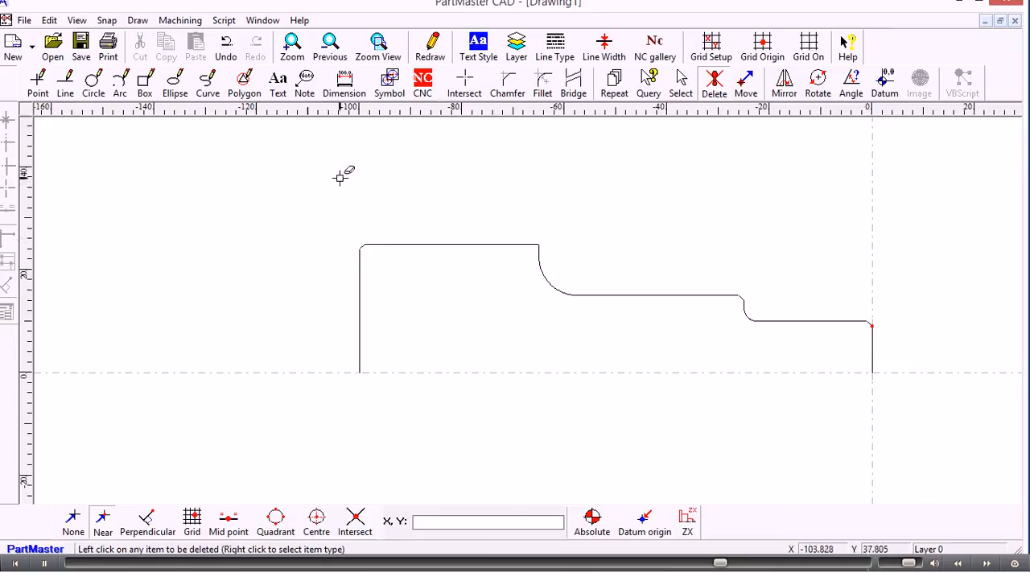
Step: In CNC mode, move the NC datum to X -100, Y 0 and return it to the origin at X 0, Y 0
left_click(424, 83)
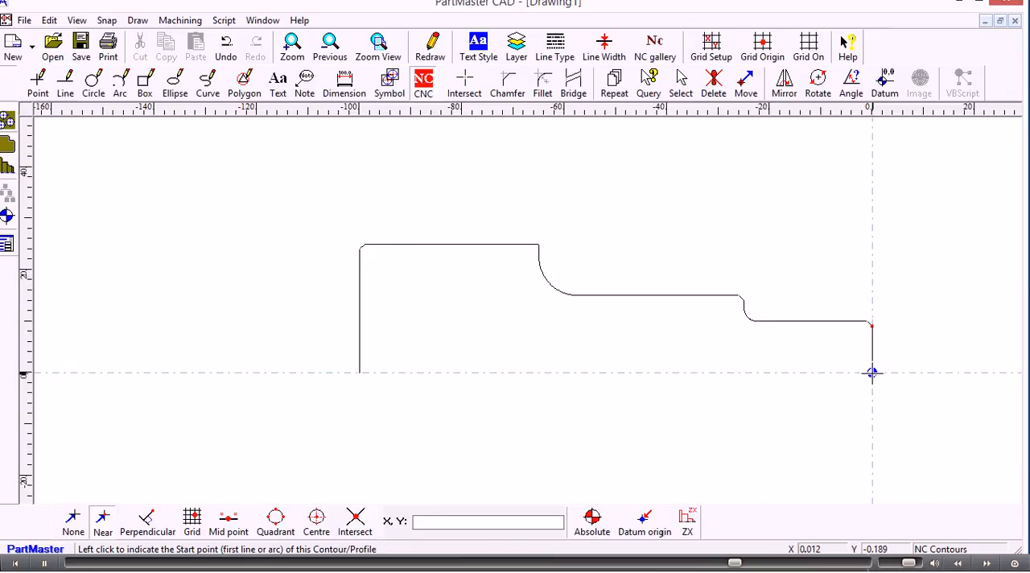
left_click(6, 215)
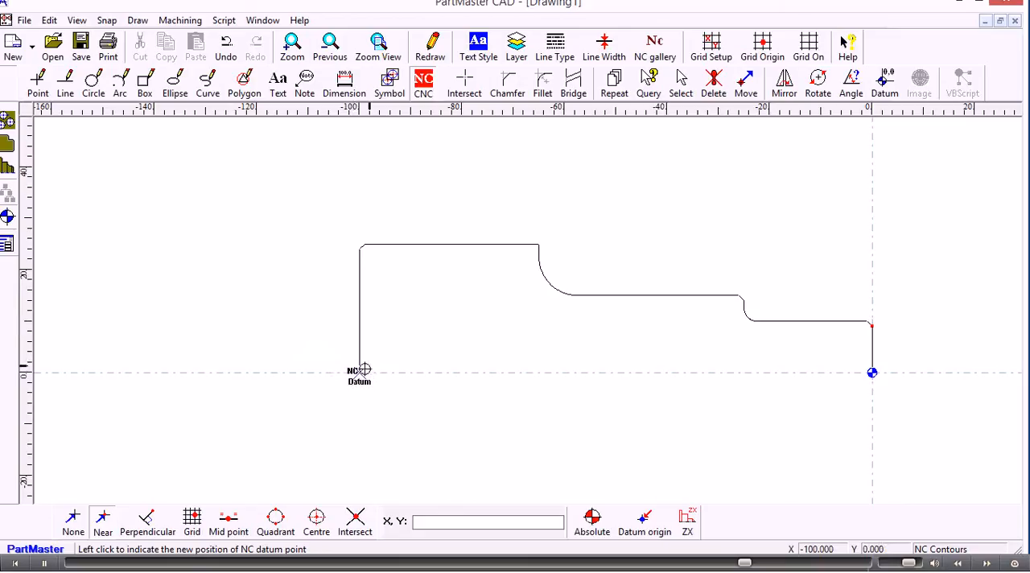
left_click(358, 373)
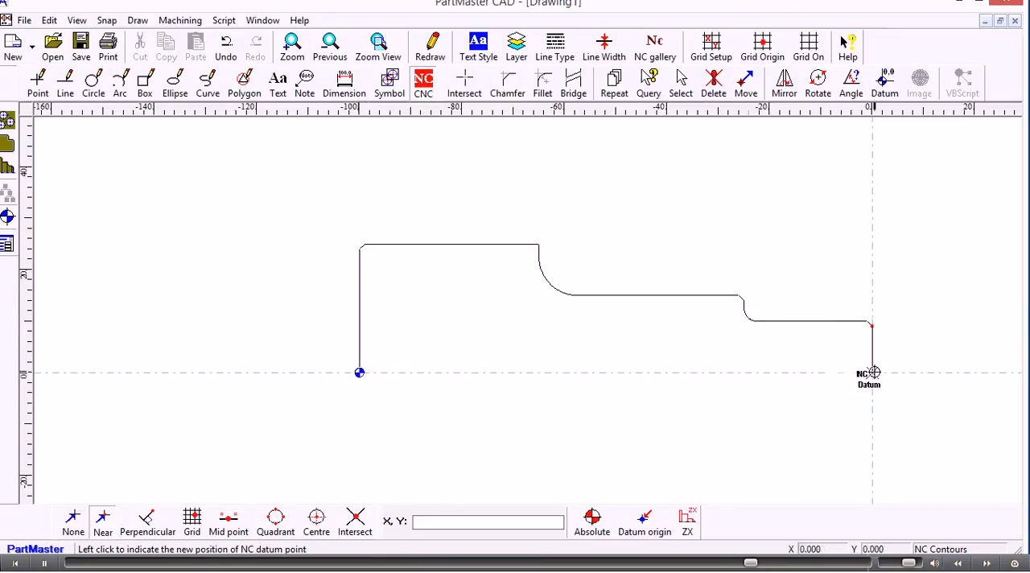
left_click(873, 372)
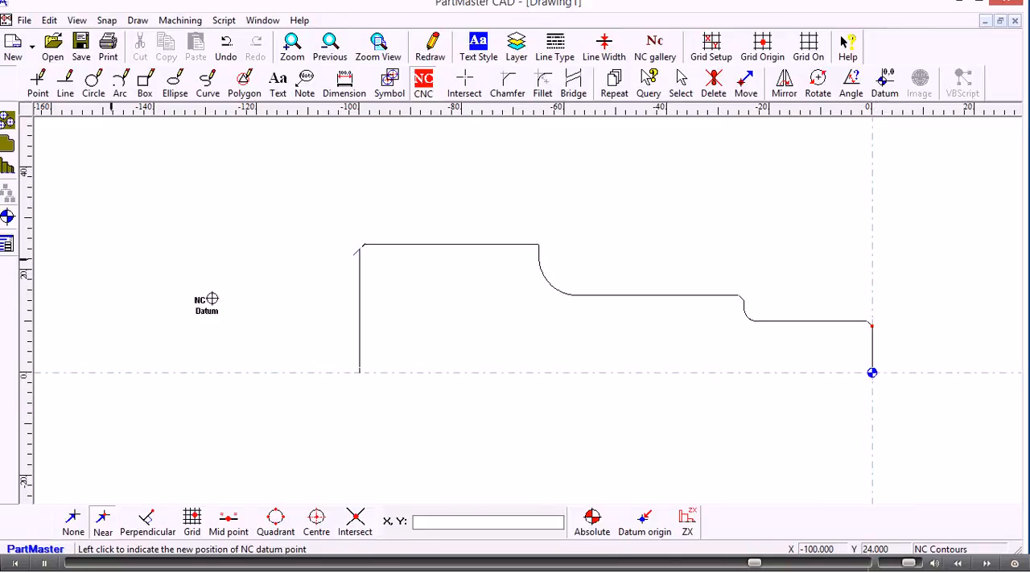
Step: Create an NC profile along the outline from the X 0 vertical to the lower end of the 100 mm vertical, accepting the default profile settings
left_click(7, 167)
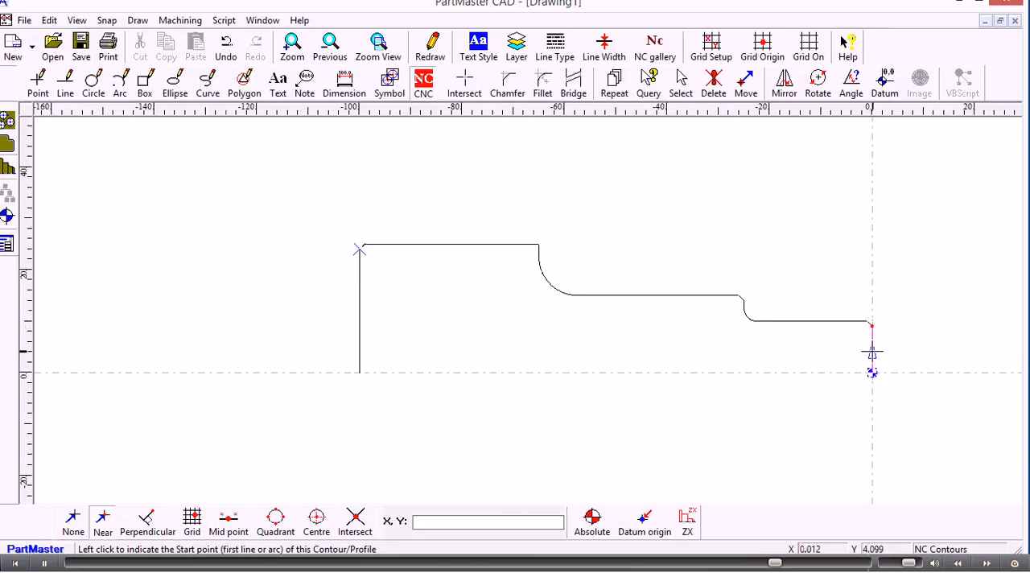
left_click(872, 352)
left_click(872, 355)
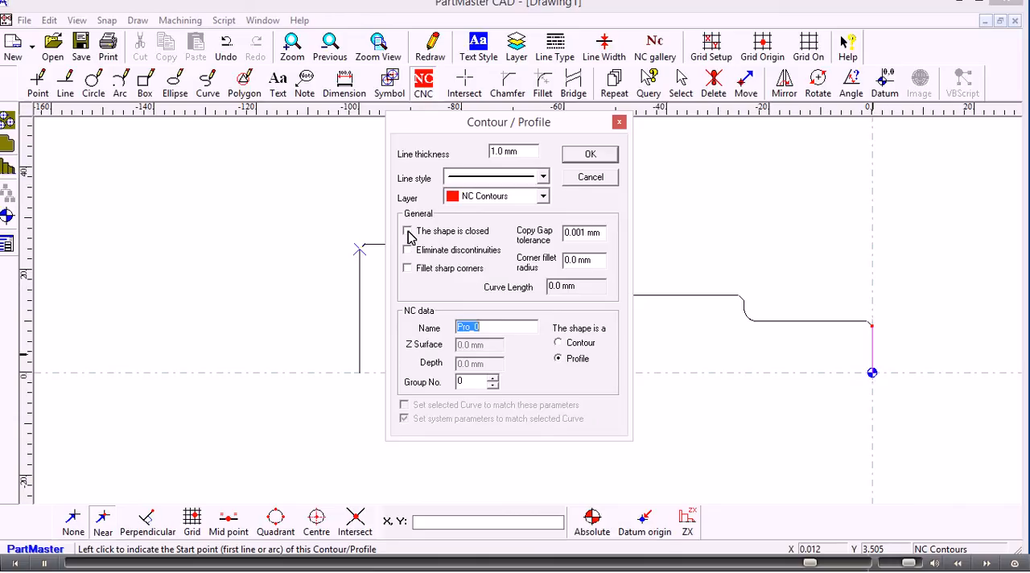
left_click(588, 154)
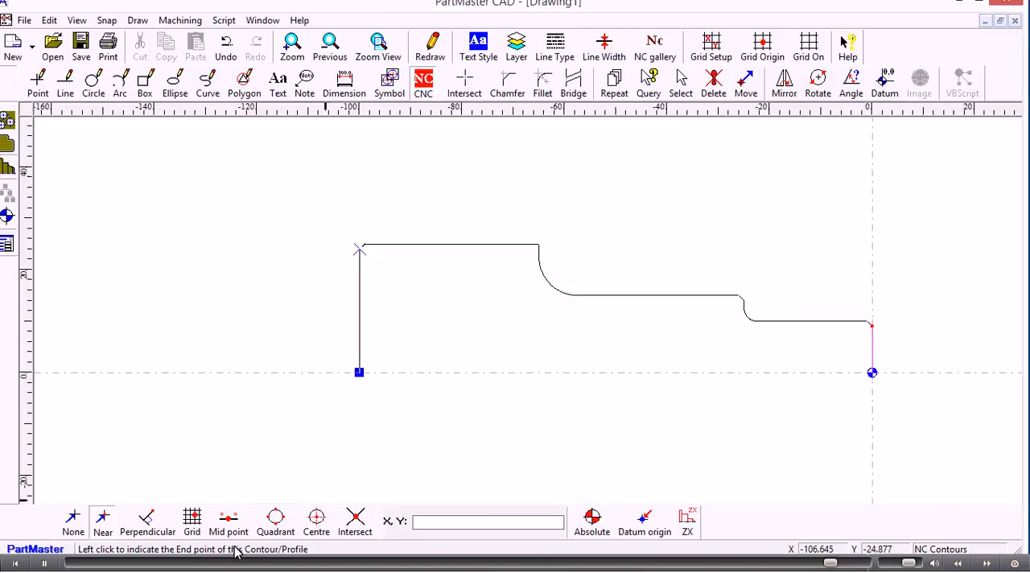
left_click(360, 248)
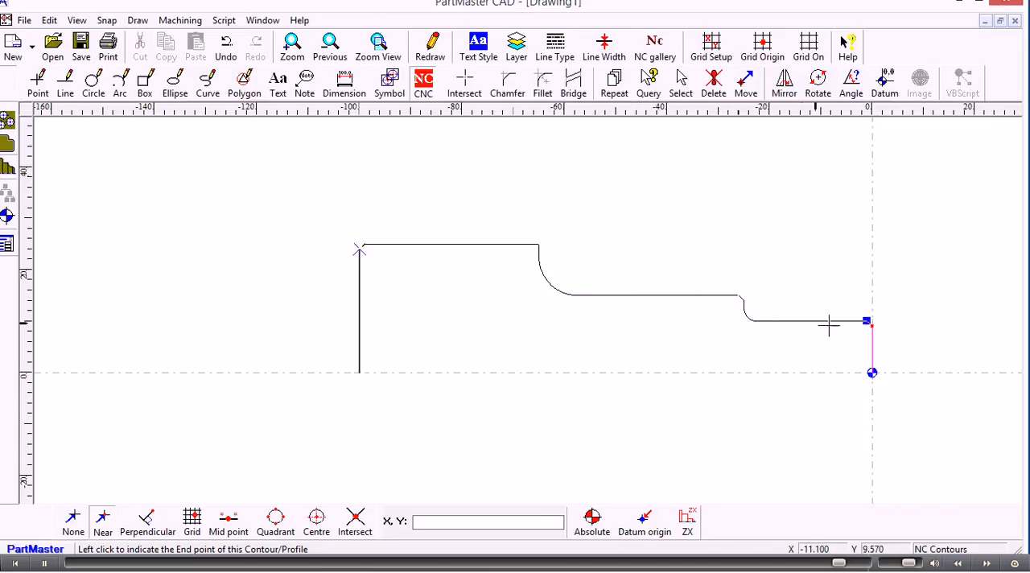
left_click(358, 372)
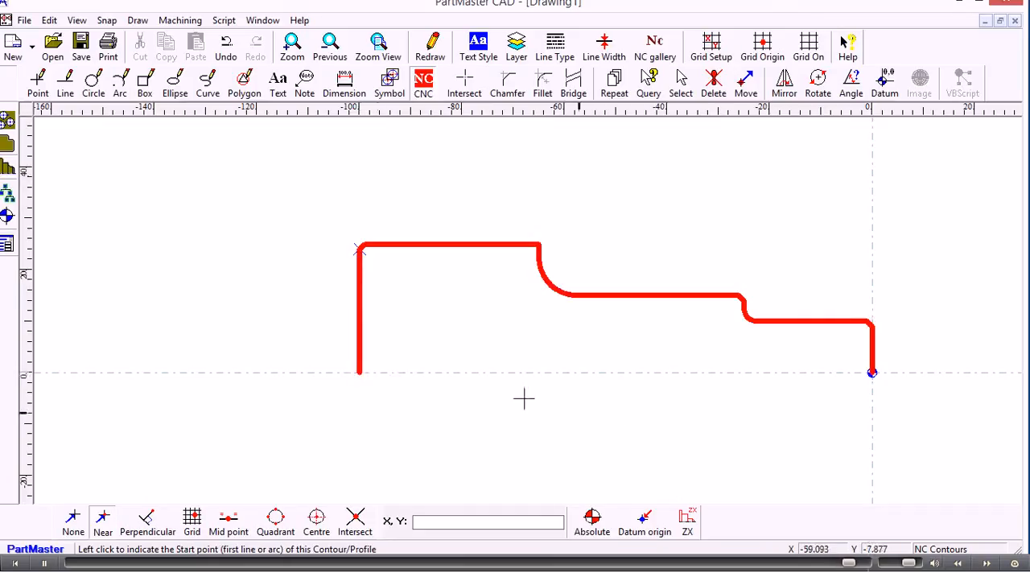